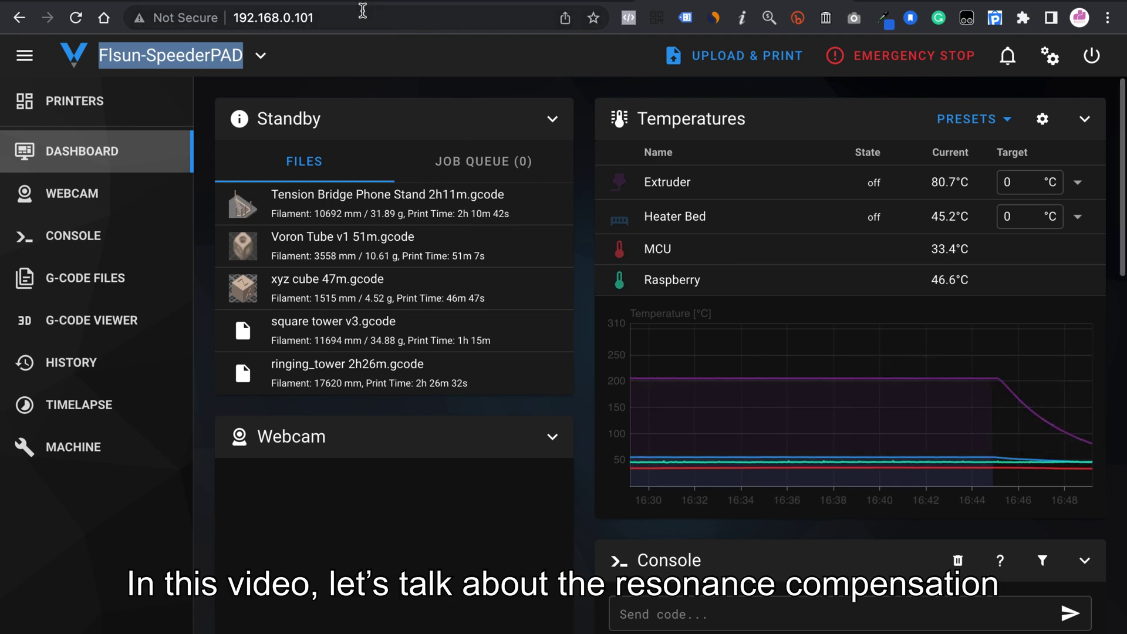
- Read through the Resonance Compensation documentation's tuning steps
click(360, 1)
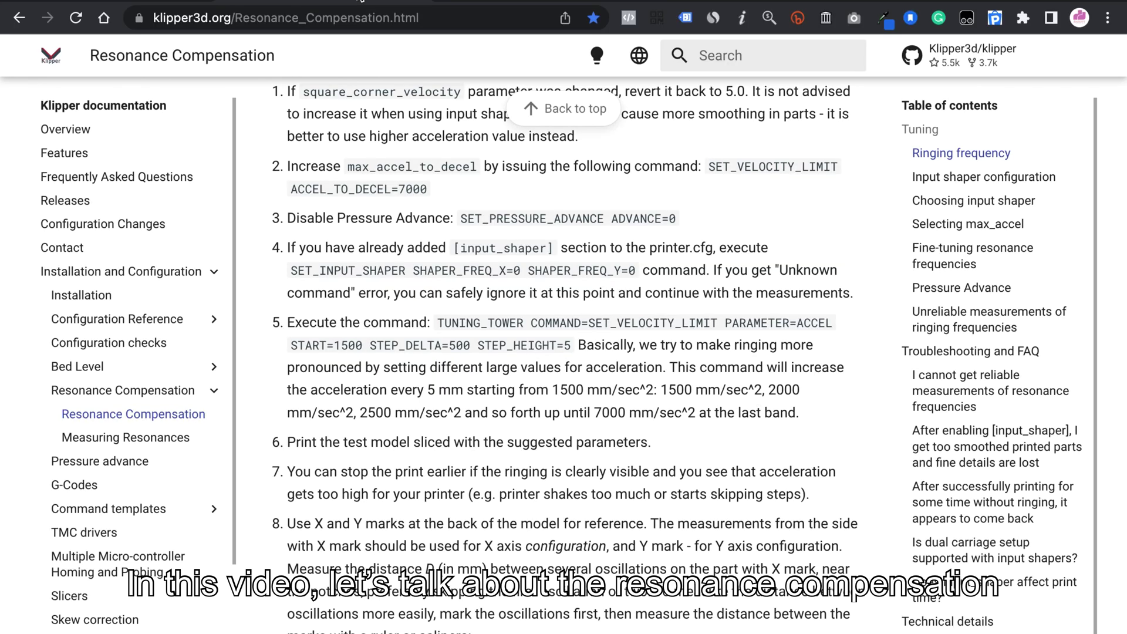
scroll(510, 292, up, 15)
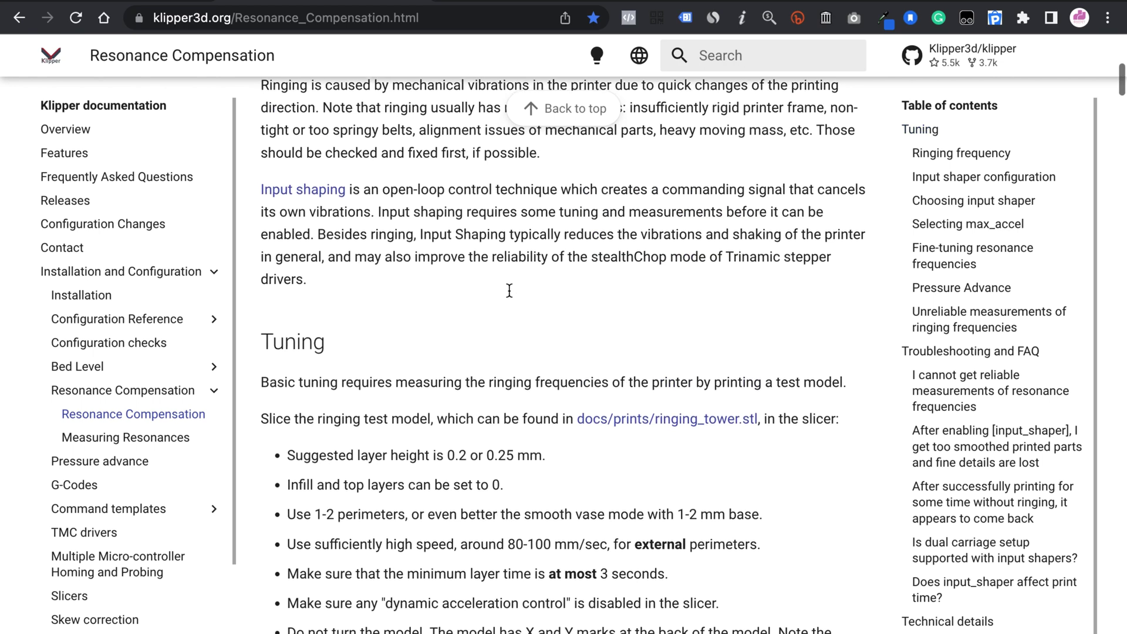
scroll(509, 295, down, 10)
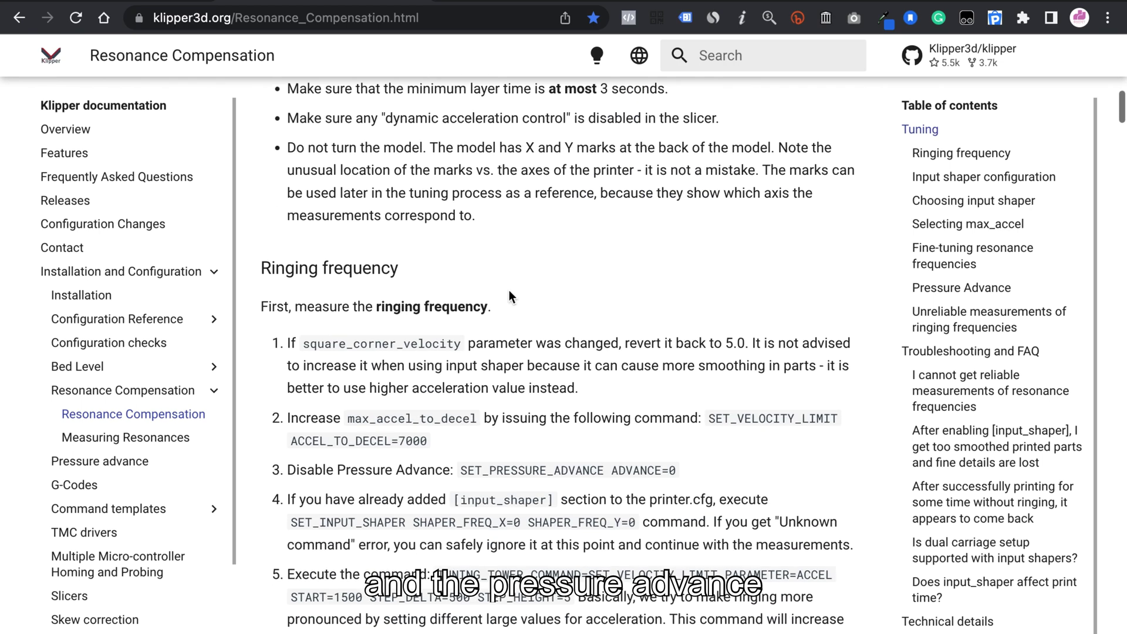
scroll(509, 293, down, 2)
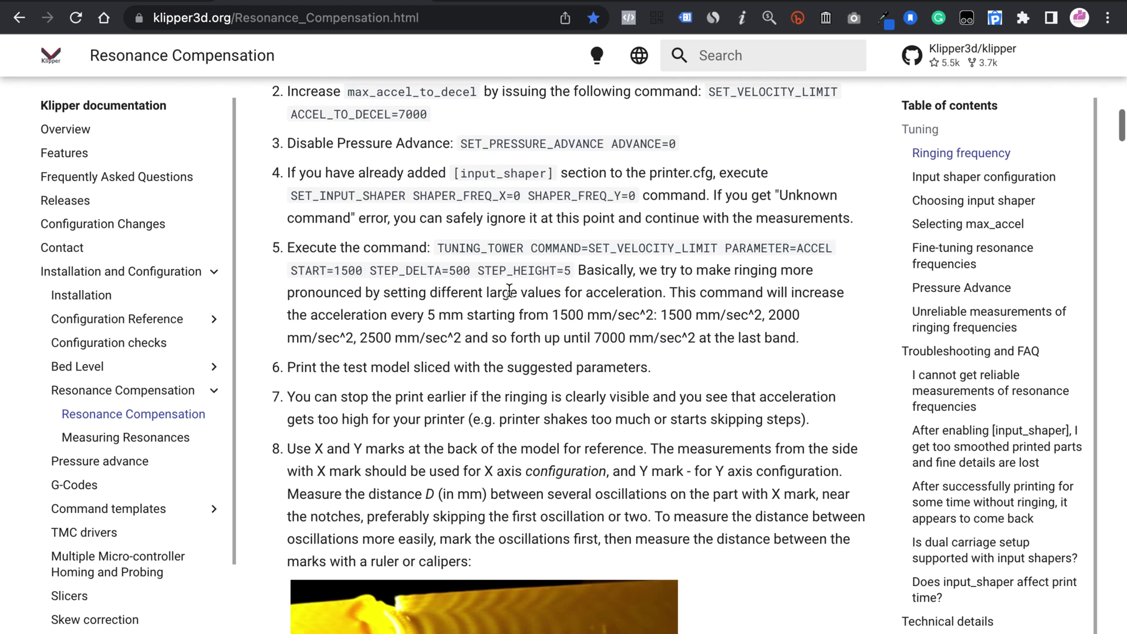
scroll(508, 290, down, 10)
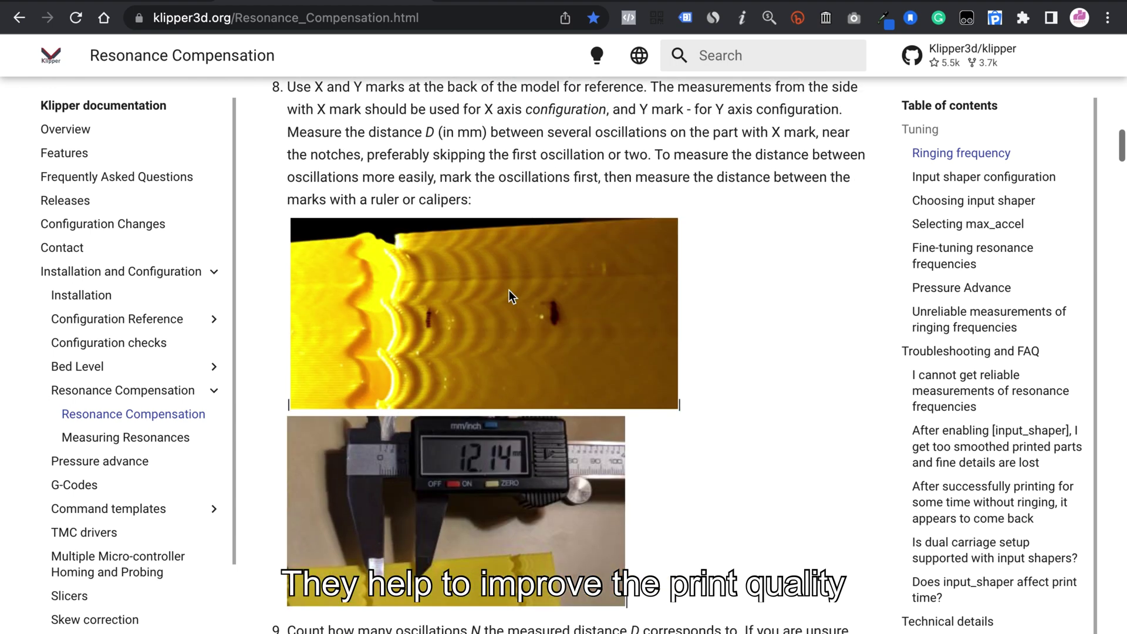
scroll(509, 290, down, 1)
scroll(408, 243, down, 3)
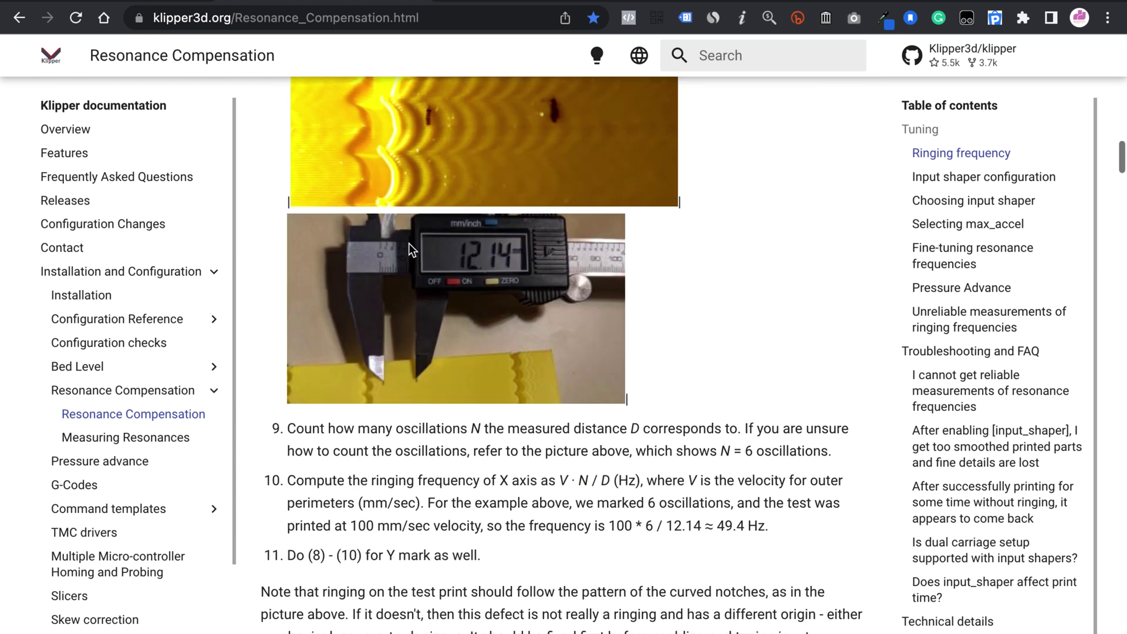
scroll(409, 247, up, 5)
scroll(409, 245, up, 10)
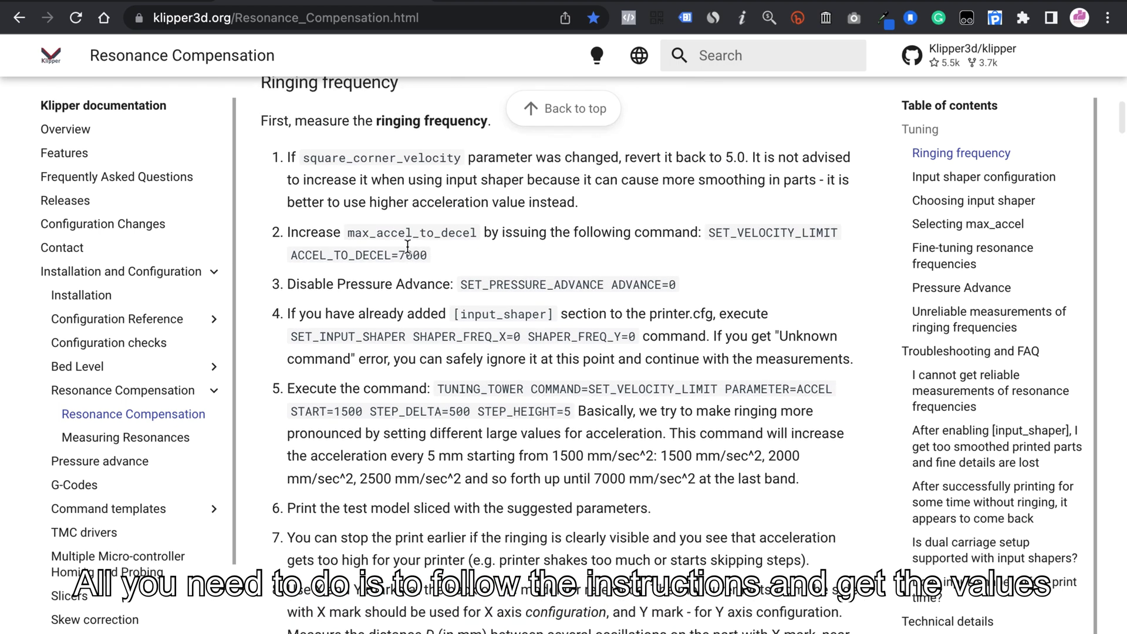
scroll(463, 290, up, 2)
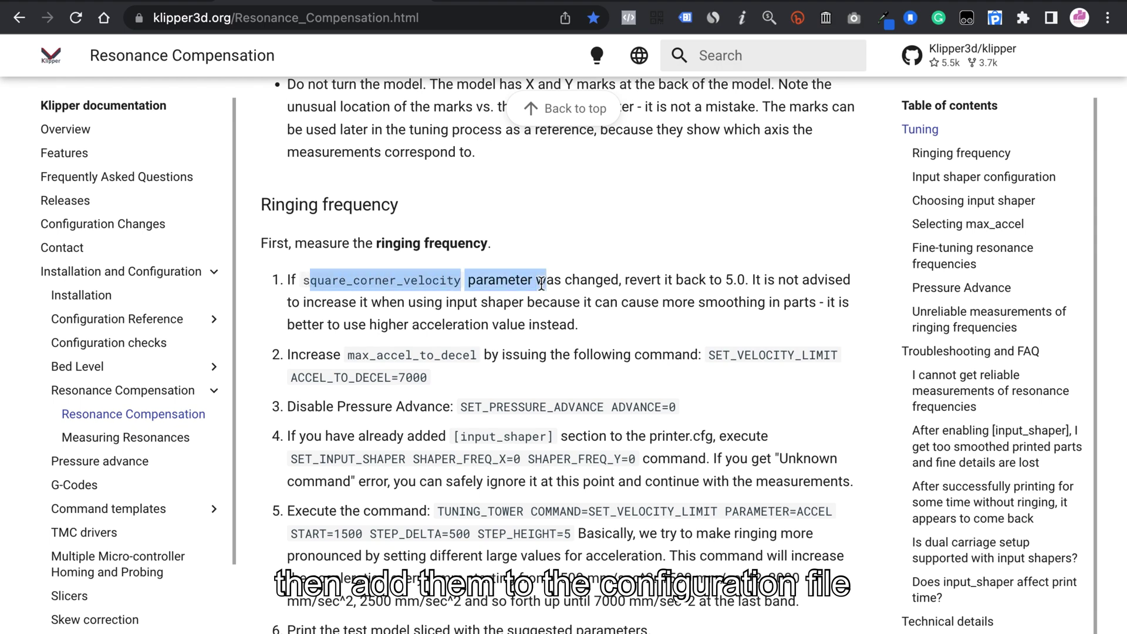
click(570, 324)
scroll(462, 260, down, 4)
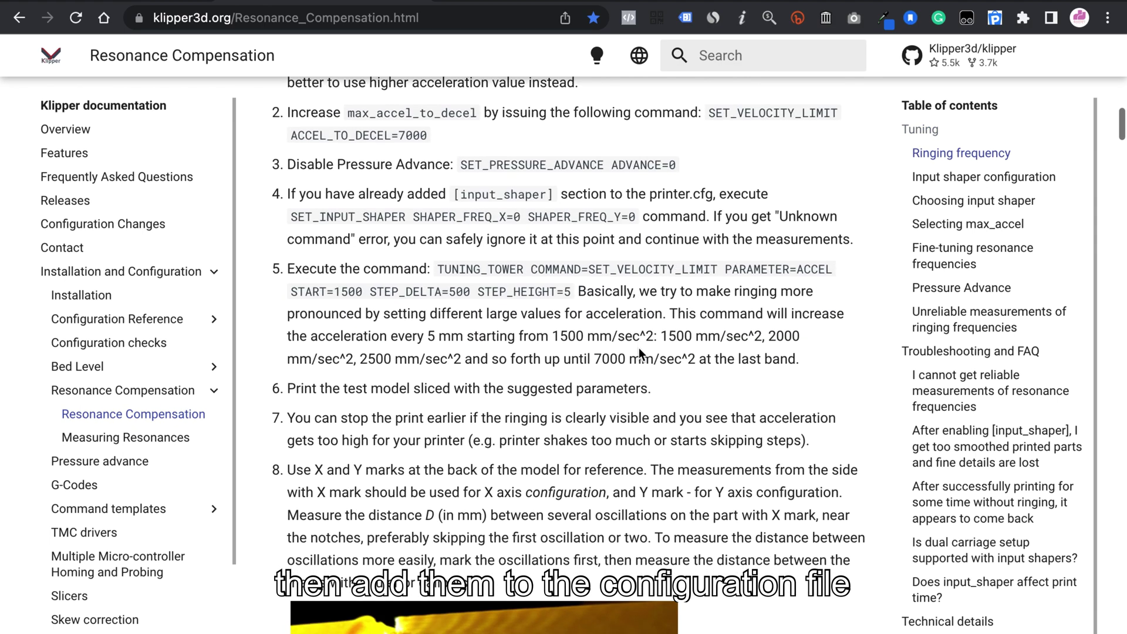
- Open printer.cfg from the Machine page and scroll to its [input_shaper] section
key(ctrl+Tab)
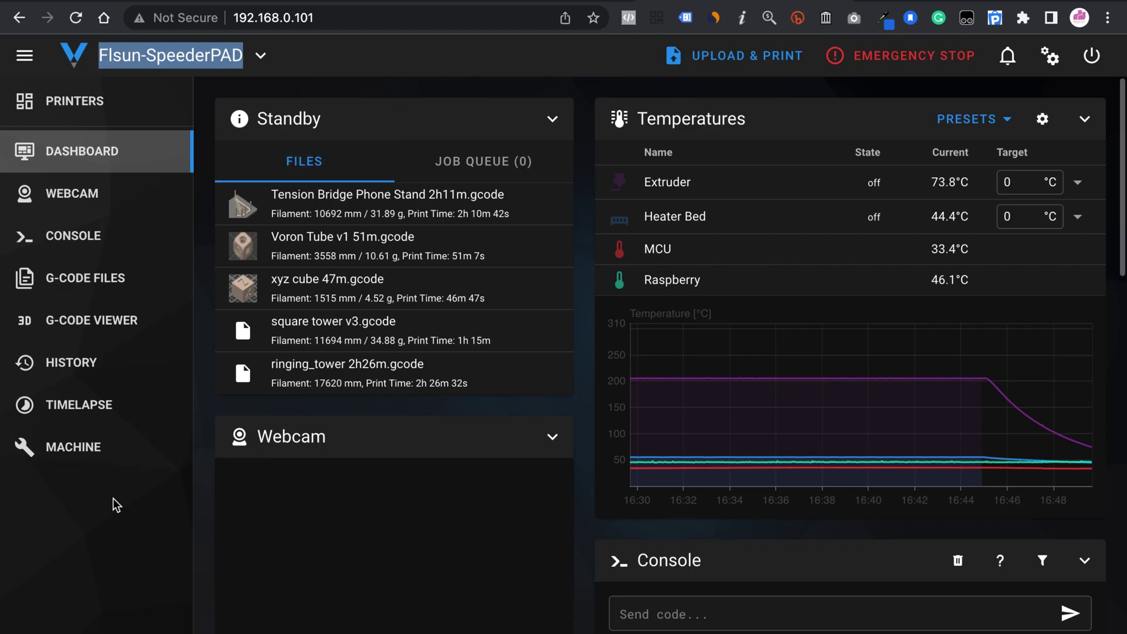
click(93, 458)
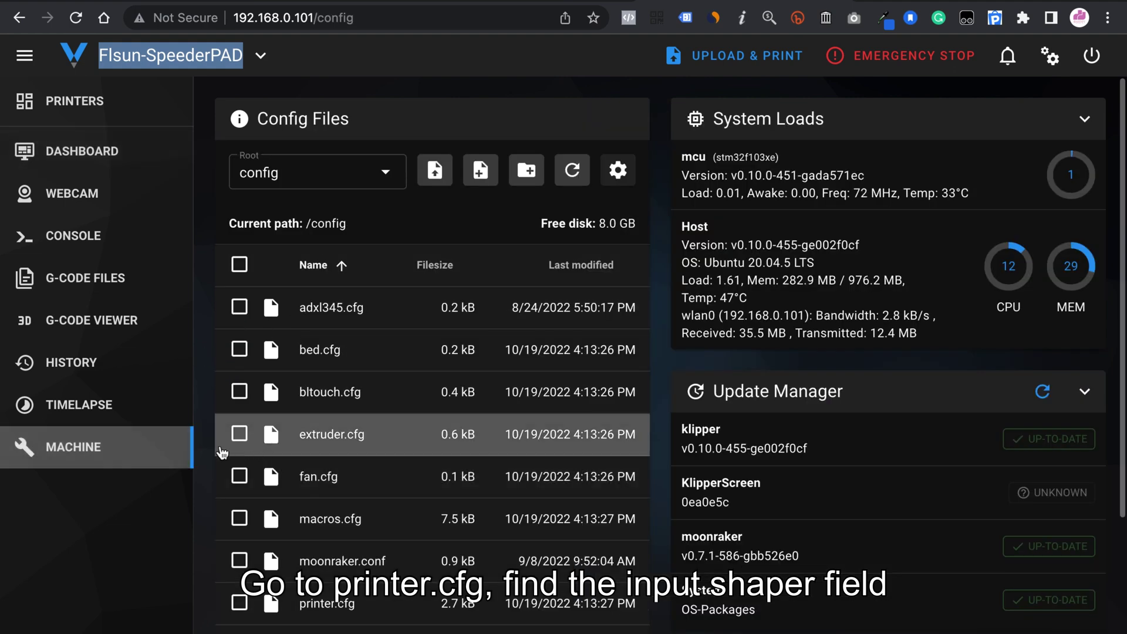
scroll(287, 370, down, 2)
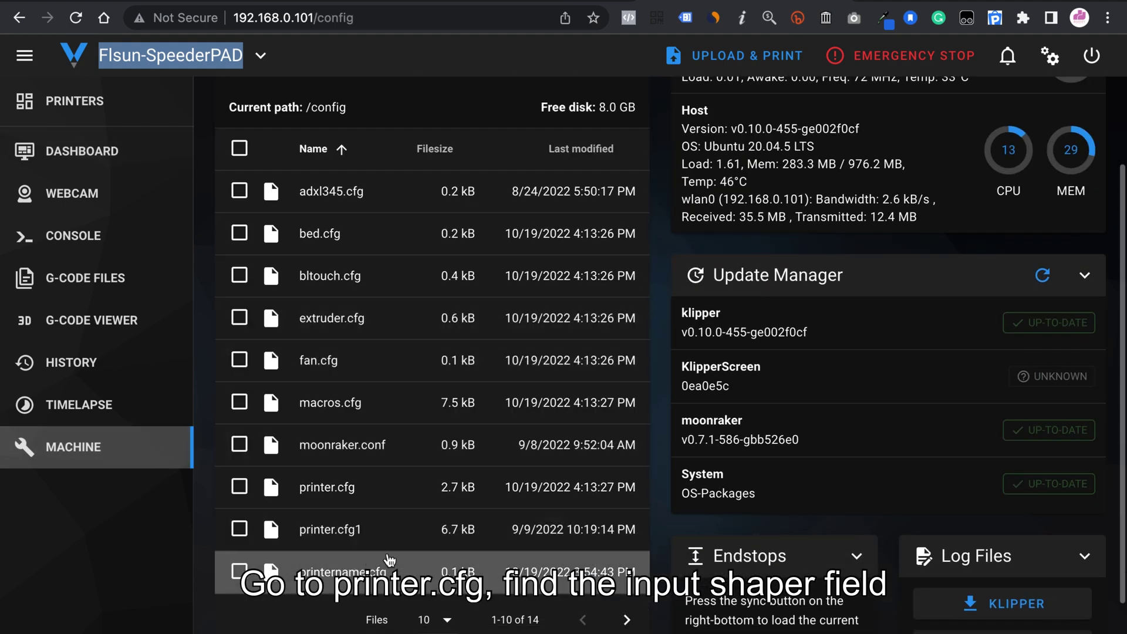
click(342, 494)
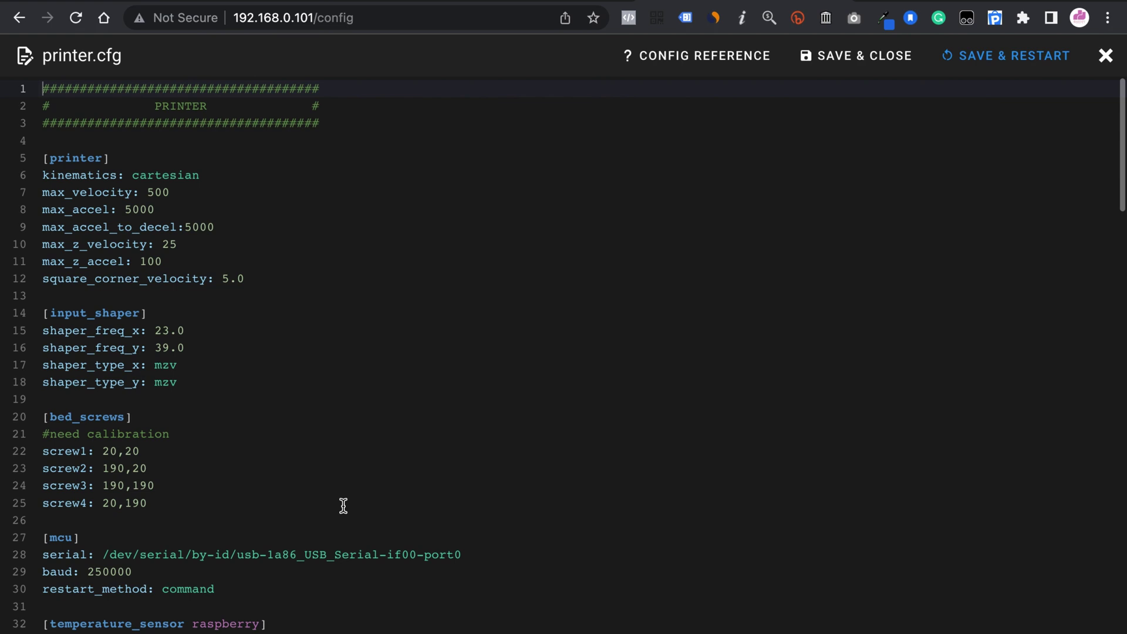
scroll(218, 179, down, 2)
scroll(256, 266, down, 1)
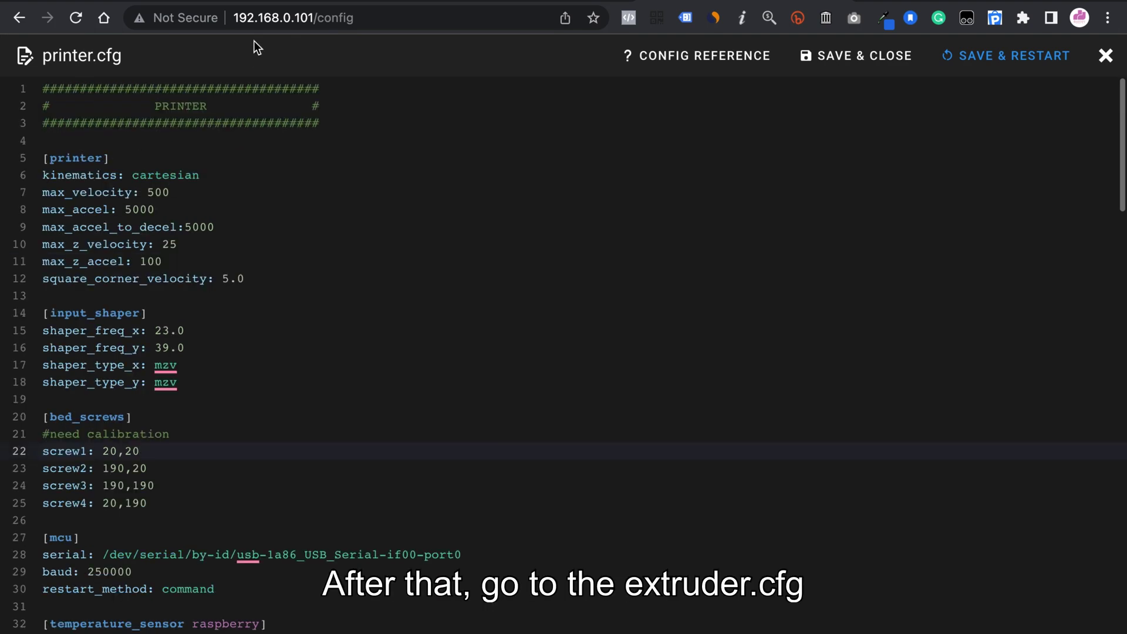
- Close printer.cfg, check extruder.cfg's pressure_advance 0.101, then close that editor too
click(1107, 57)
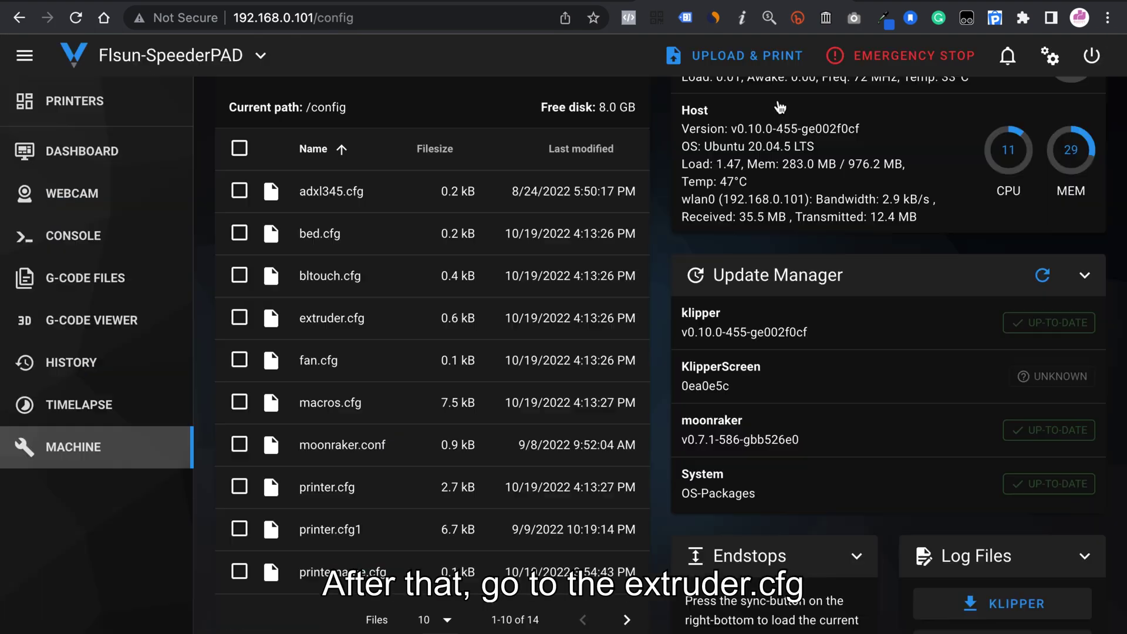
scroll(423, 509, down, 2)
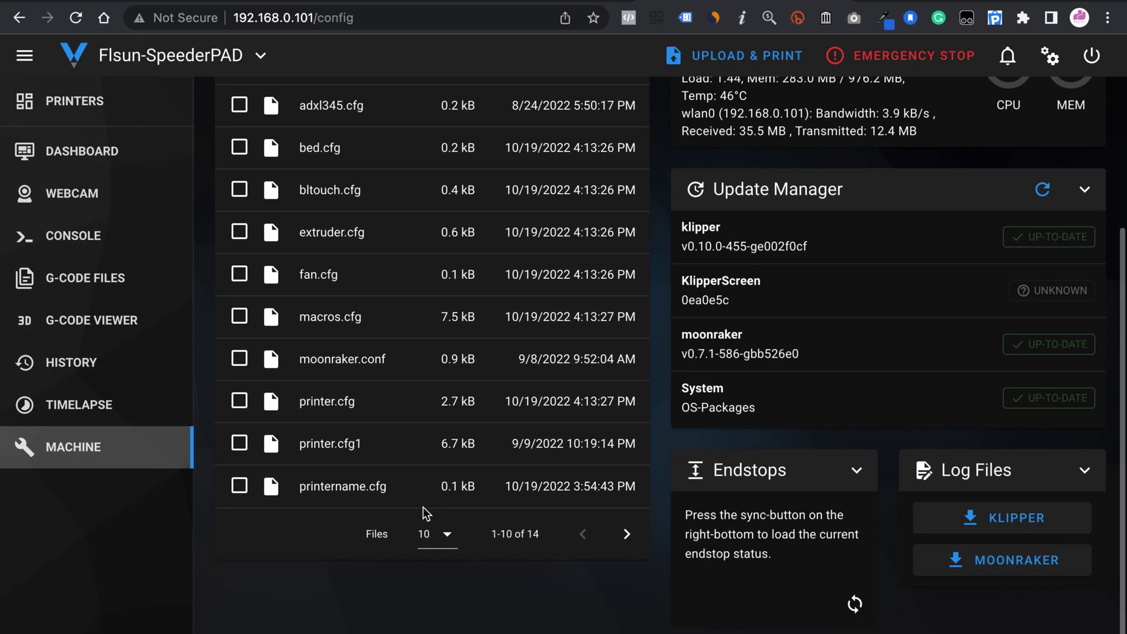
scroll(422, 506, up, 1)
click(362, 281)
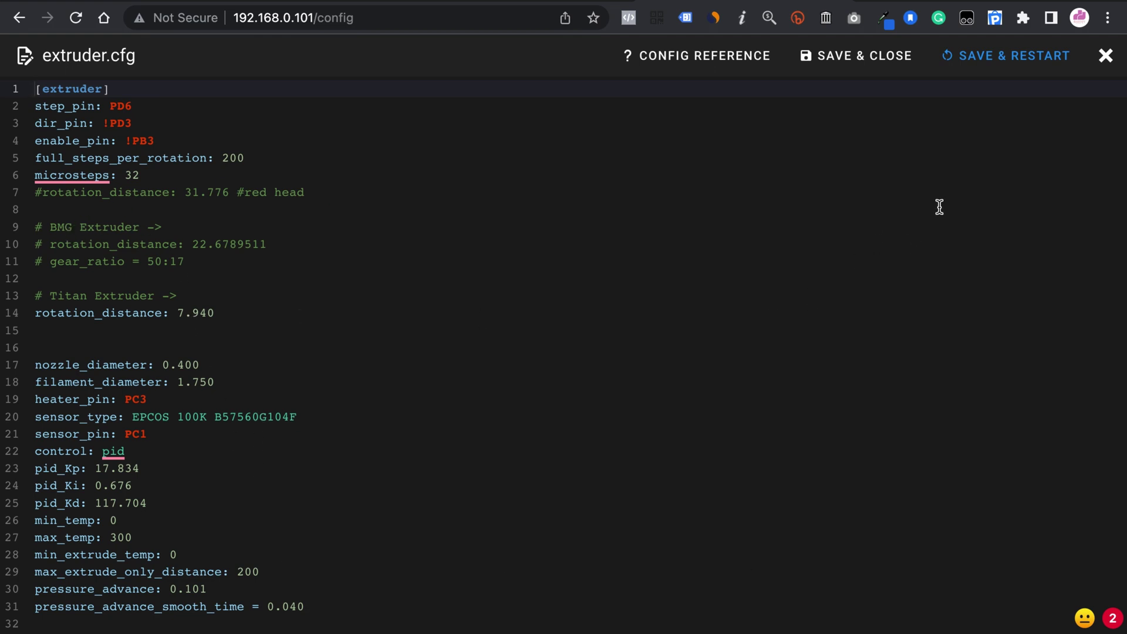
click(1105, 56)
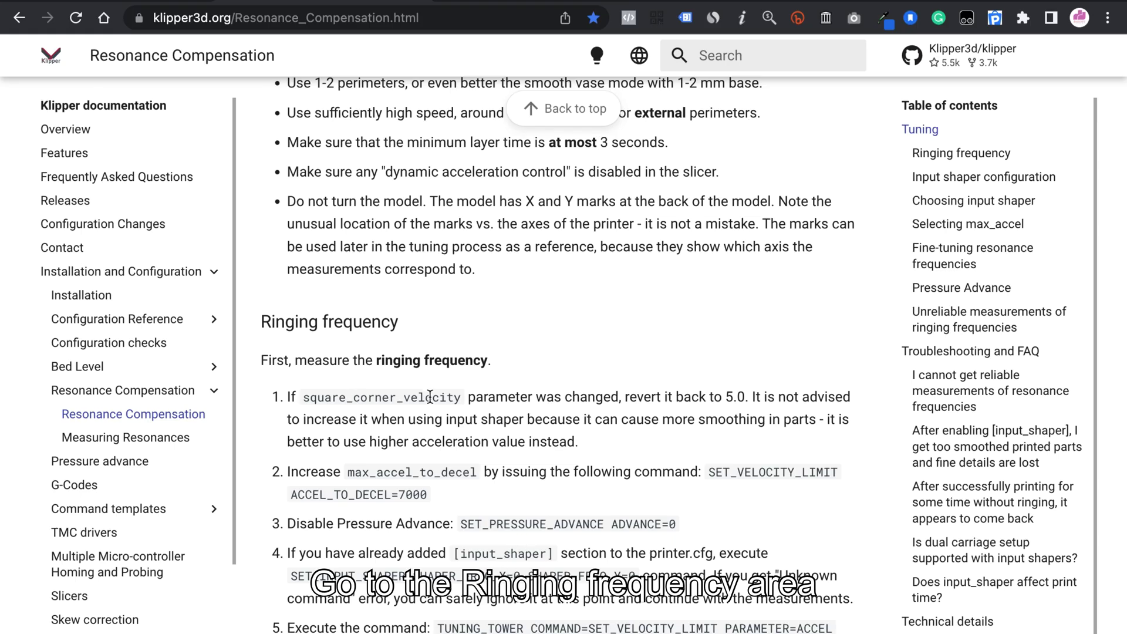
- Send SET_VELOCITY_LIMIT ACCEL_TO_DECEL=7000 from the docs to the Mainsail console
scroll(430, 397, down, 2)
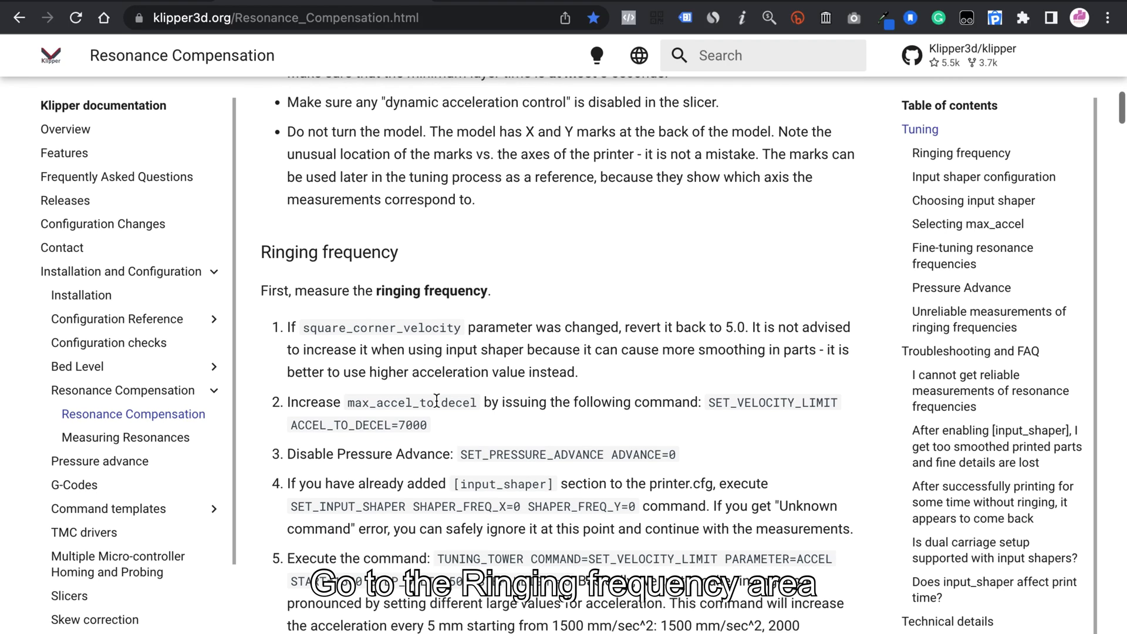
scroll(693, 415, down, 1)
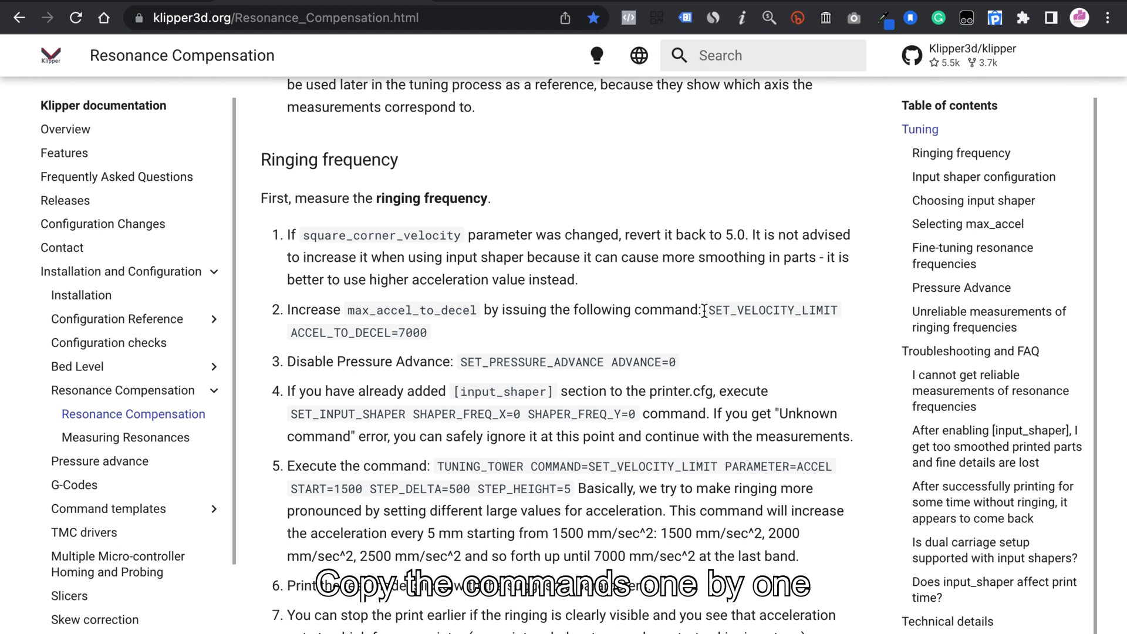
drag(722, 312, 434, 330)
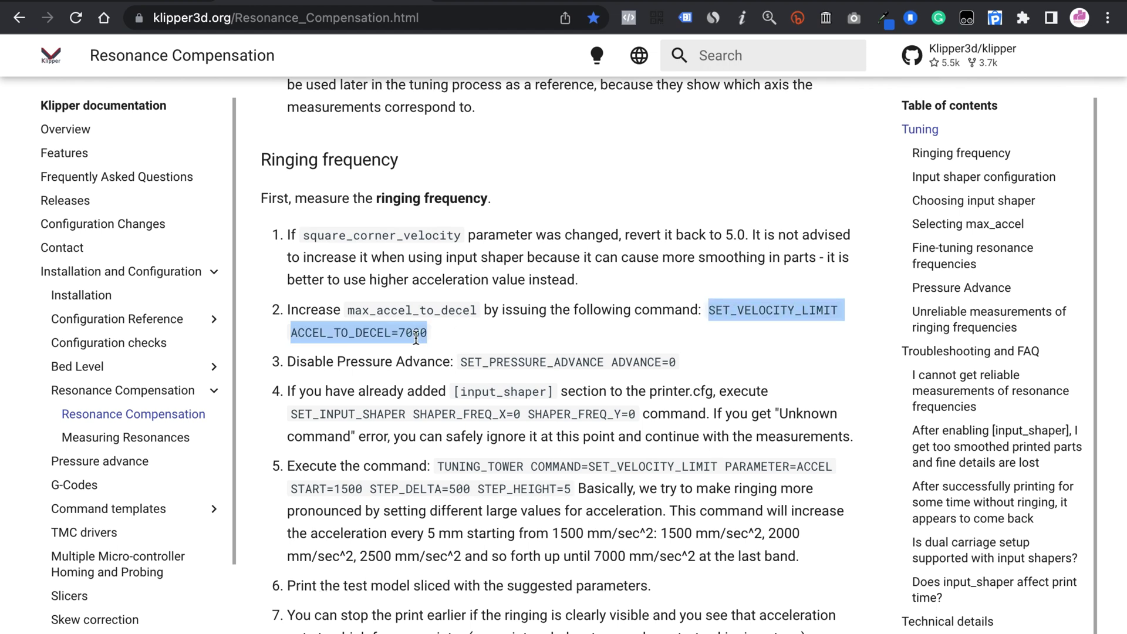
right_click(429, 336)
click(448, 376)
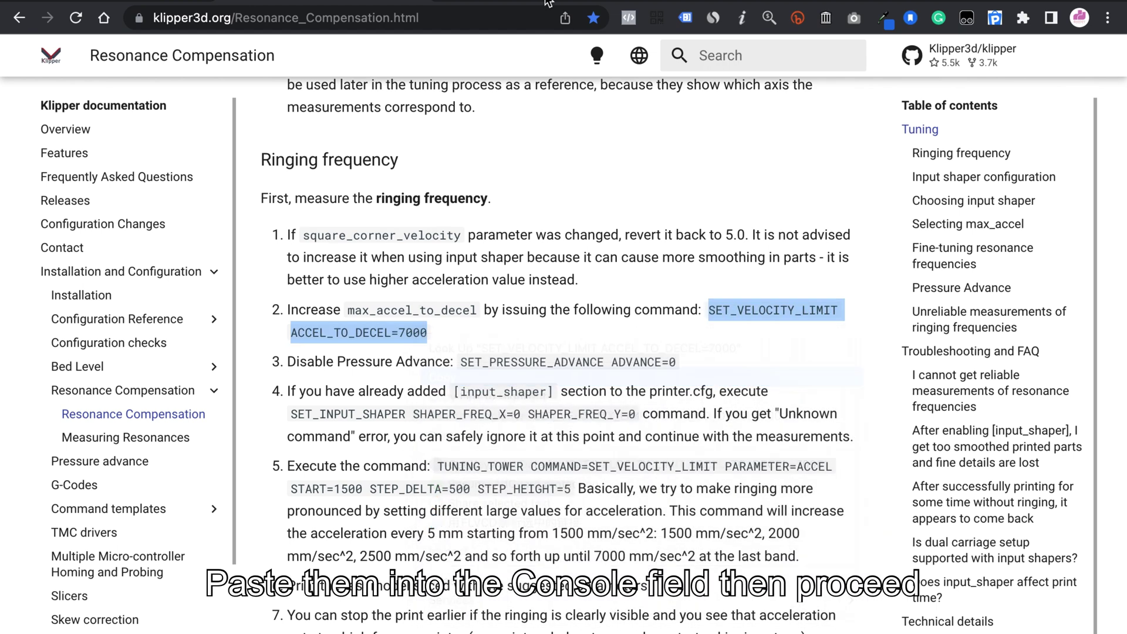
click(728, 5)
scroll(762, 465, down, 3)
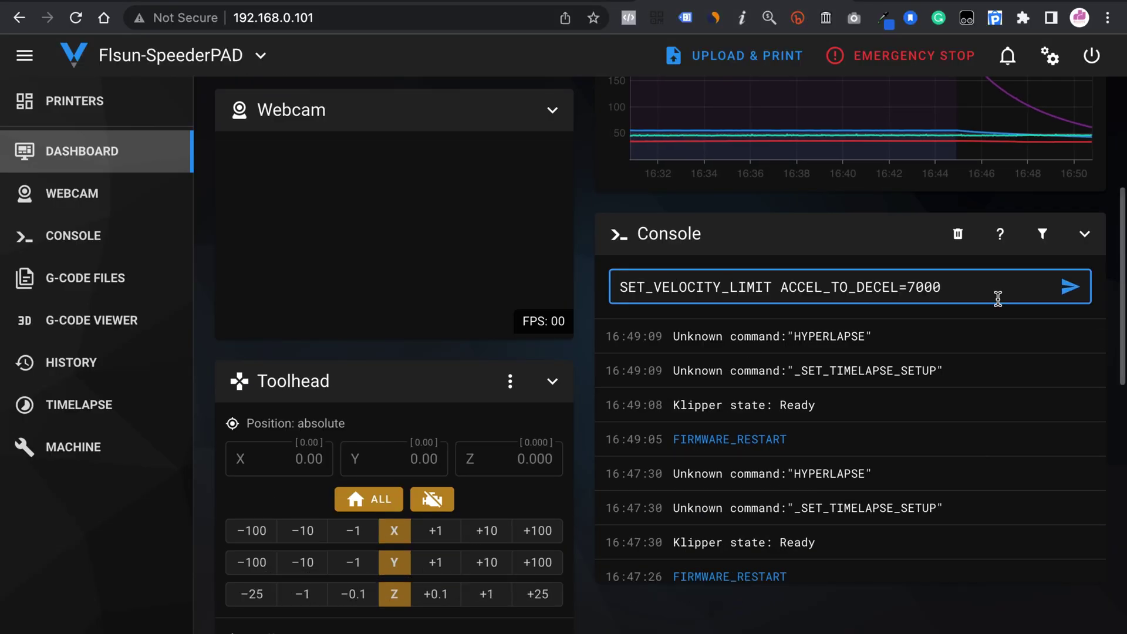
click(1070, 287)
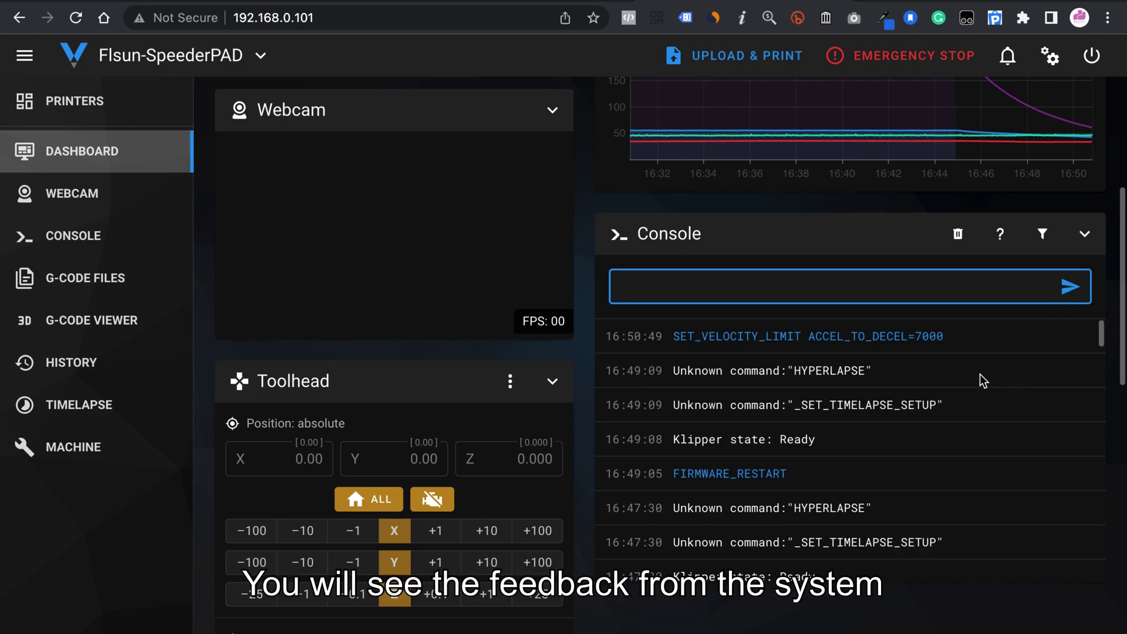
- Disable pressure advance by sending SET_PRESSURE_ADVANCE ADVANCE=0 in the console
click(279, 1)
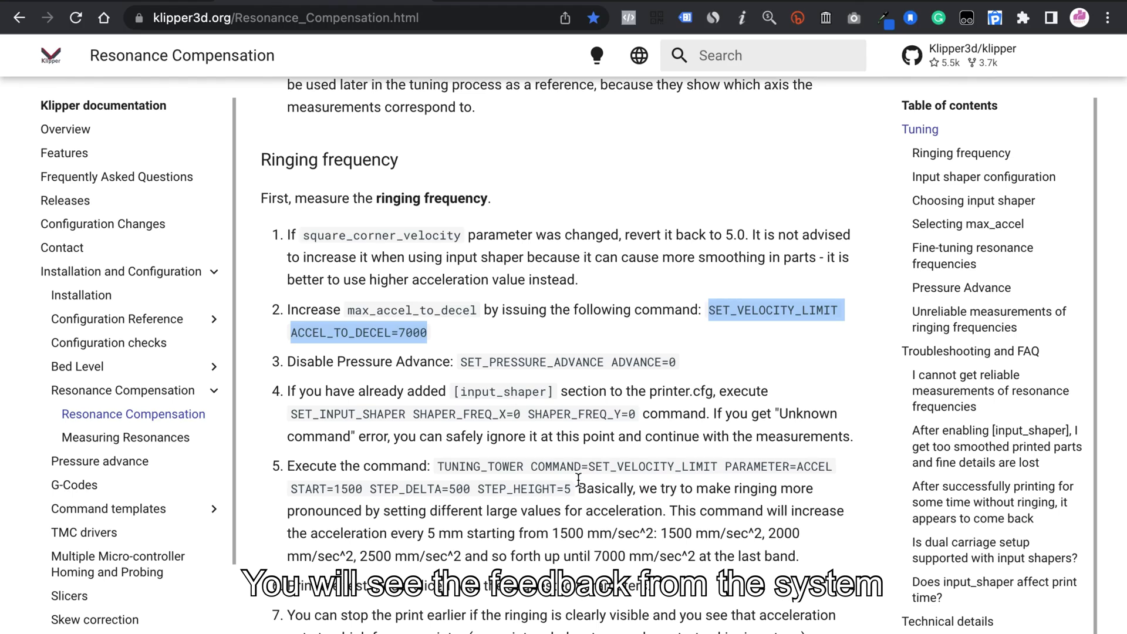
scroll(578, 480, down, 1)
click(462, 285)
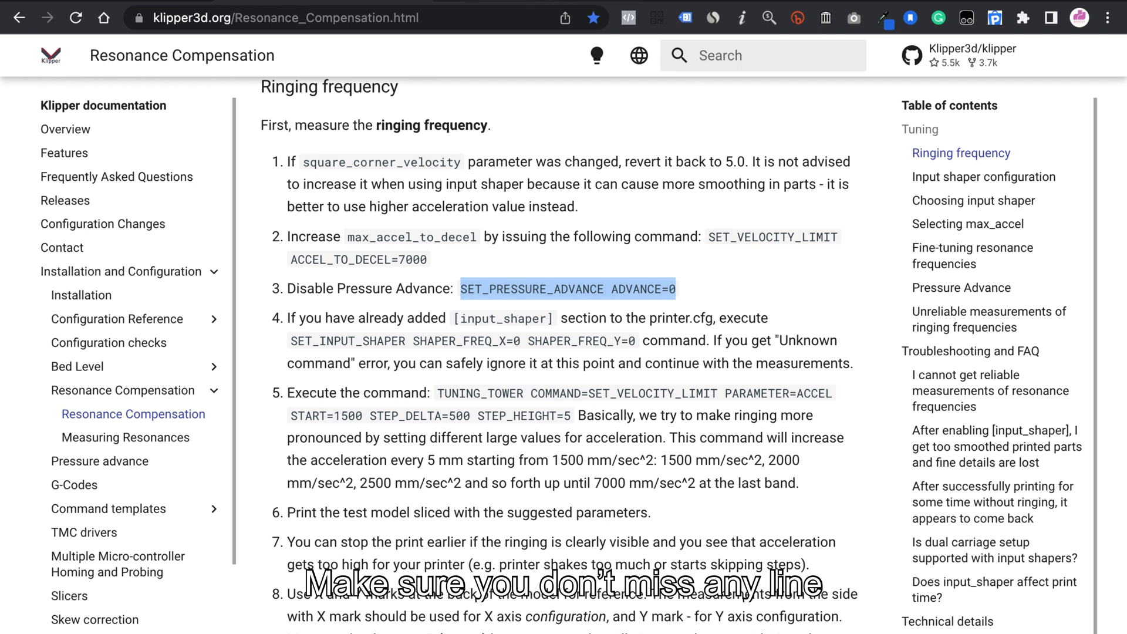
click(526, 7)
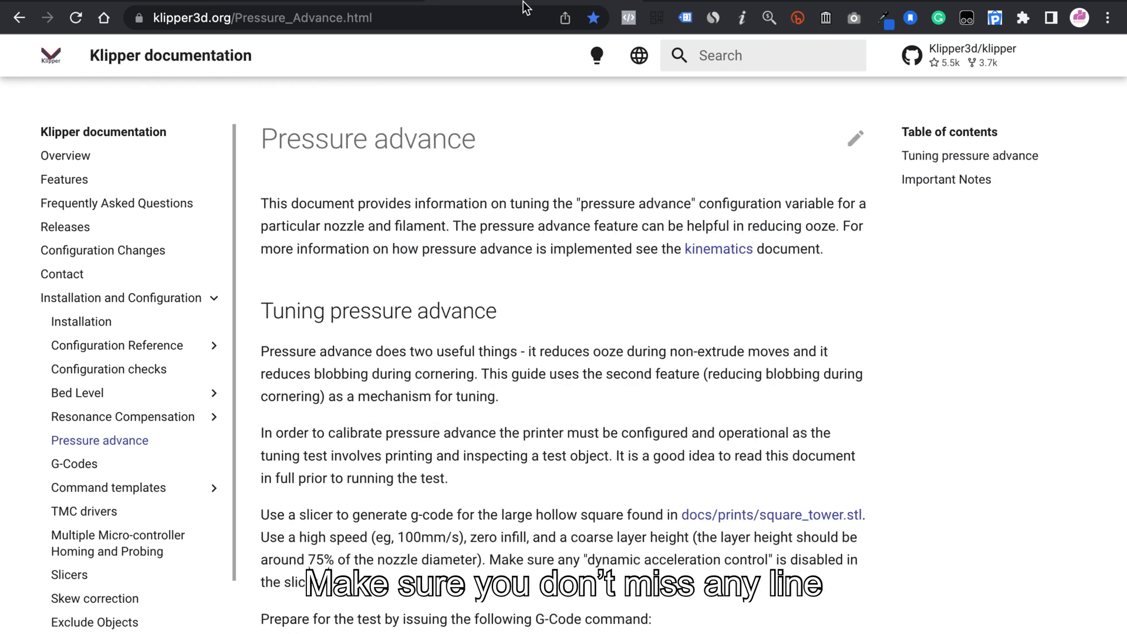
click(693, 4)
text(SET_PRESSURE_ADVANCE ADVANCE=0)
key(Return)
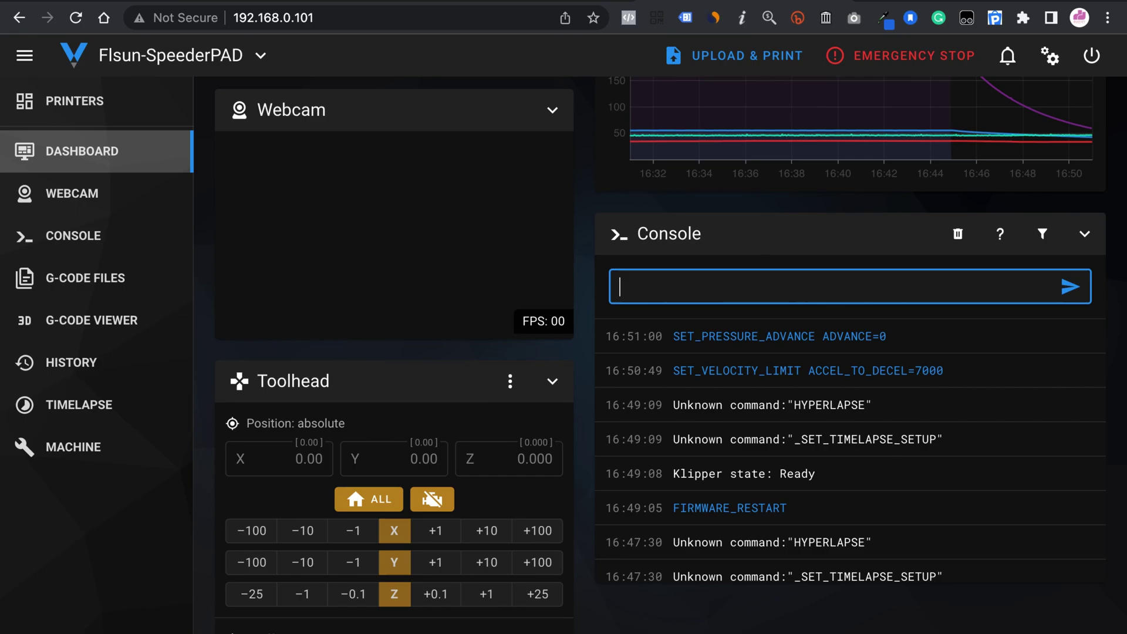
- Send the SET_INPUT_SHAPER command setting both shaper frequencies to 0
key(ctrl+shift+Tab)
scroll(482, 300, down, 2)
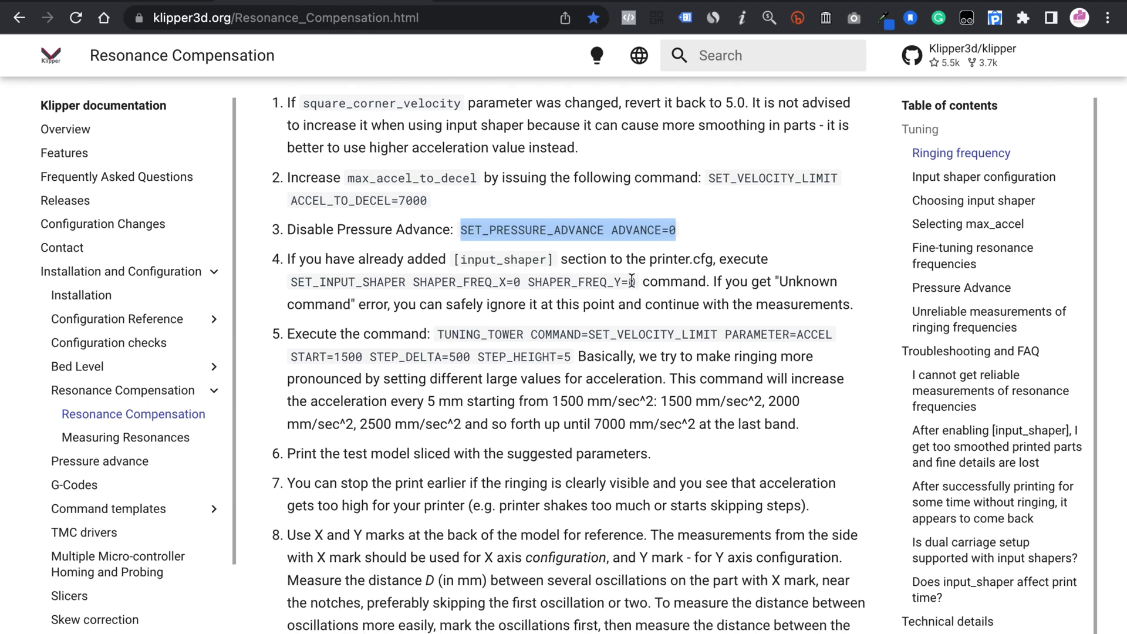
drag(633, 282, 304, 283)
key(super+c)
key(ctrl+Tab)
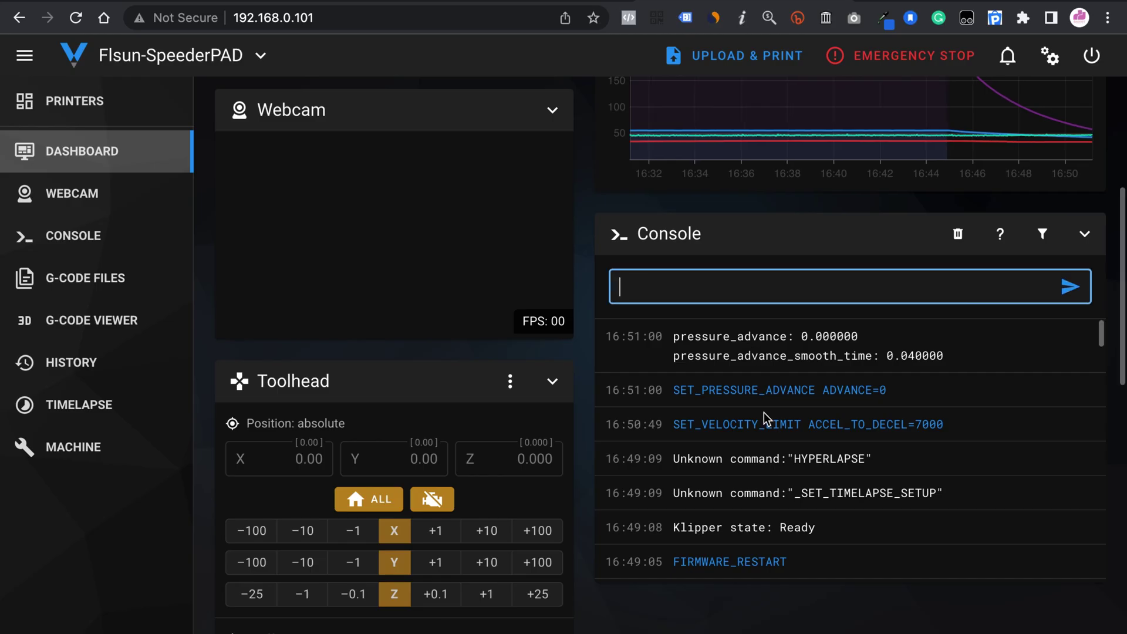
key(super+v)
key(Return)
- Send the acceleration TUNING_TOWER command starting at 1500 with step delta 500
key(ctrl+shift+Tab)
scroll(749, 374, down, 2)
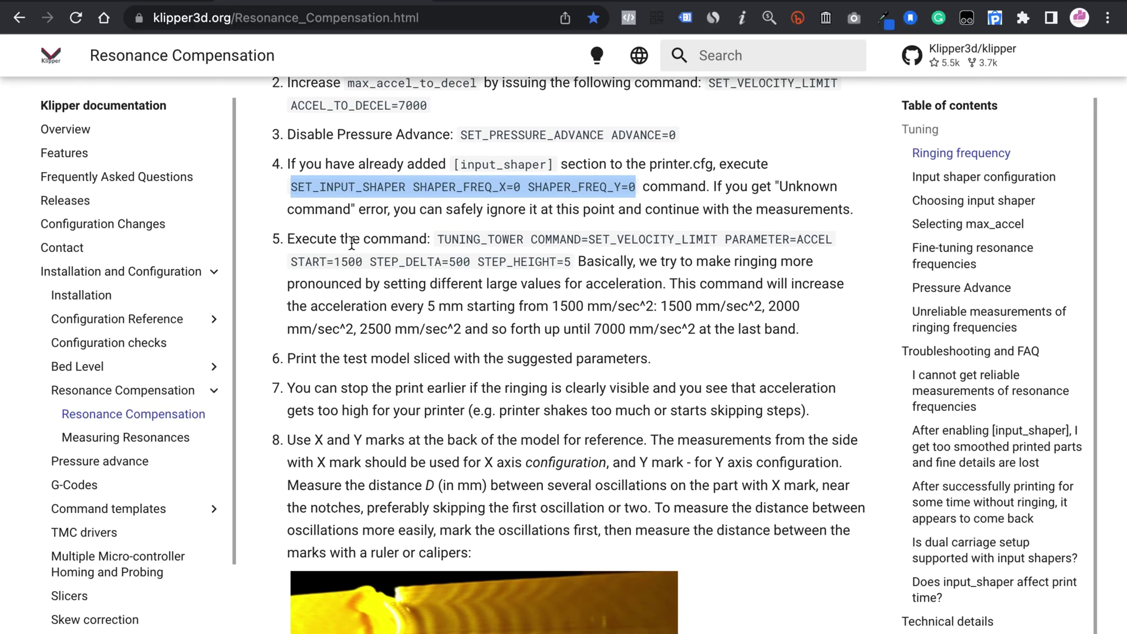
drag(438, 237, 572, 261)
key(super+c)
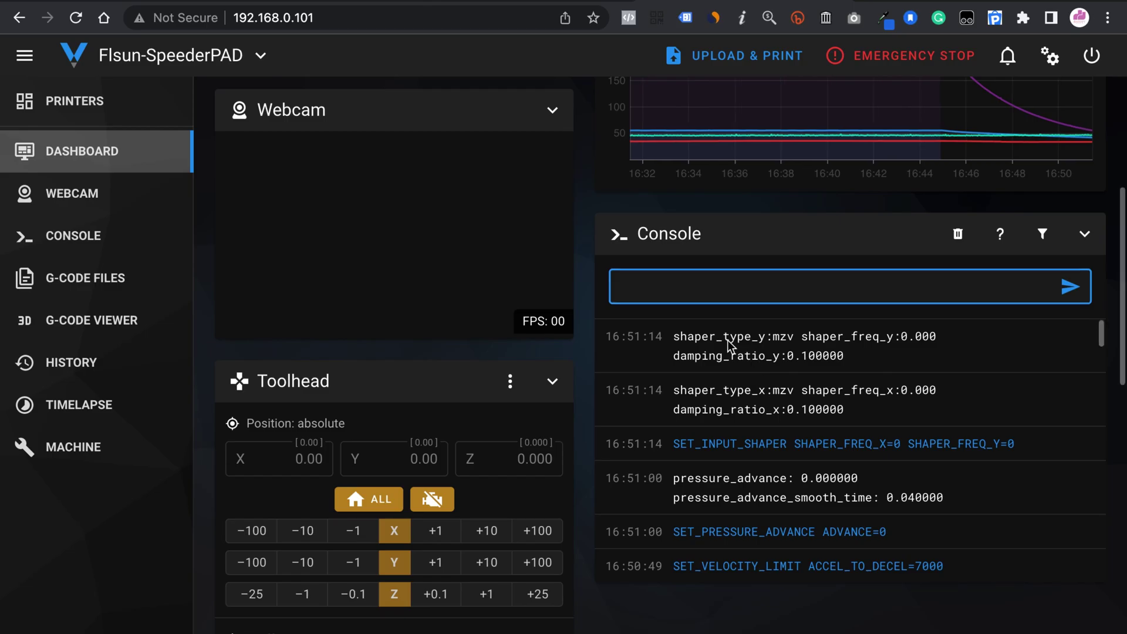
key(ctrl+Tab)
key(super+v)
click(1066, 290)
key(ctrl+shift+Tab)
scroll(507, 365, down, 2)
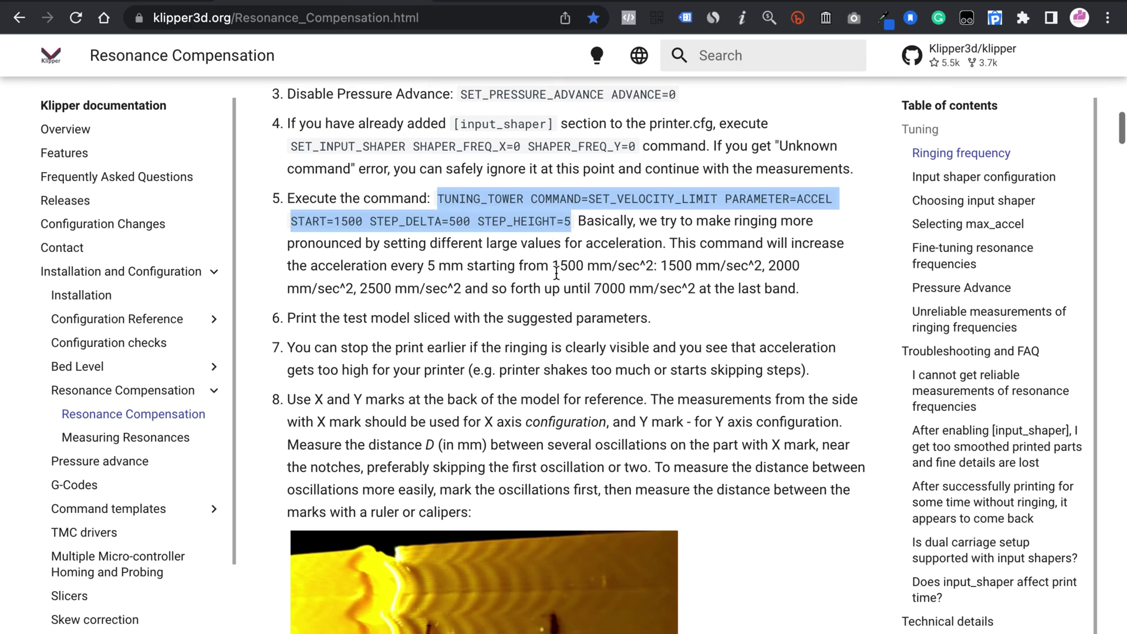
- Read steps 8–11 on measuring ringing frequency and the ADXL345 accelerometer method
scroll(507, 361, down, 4)
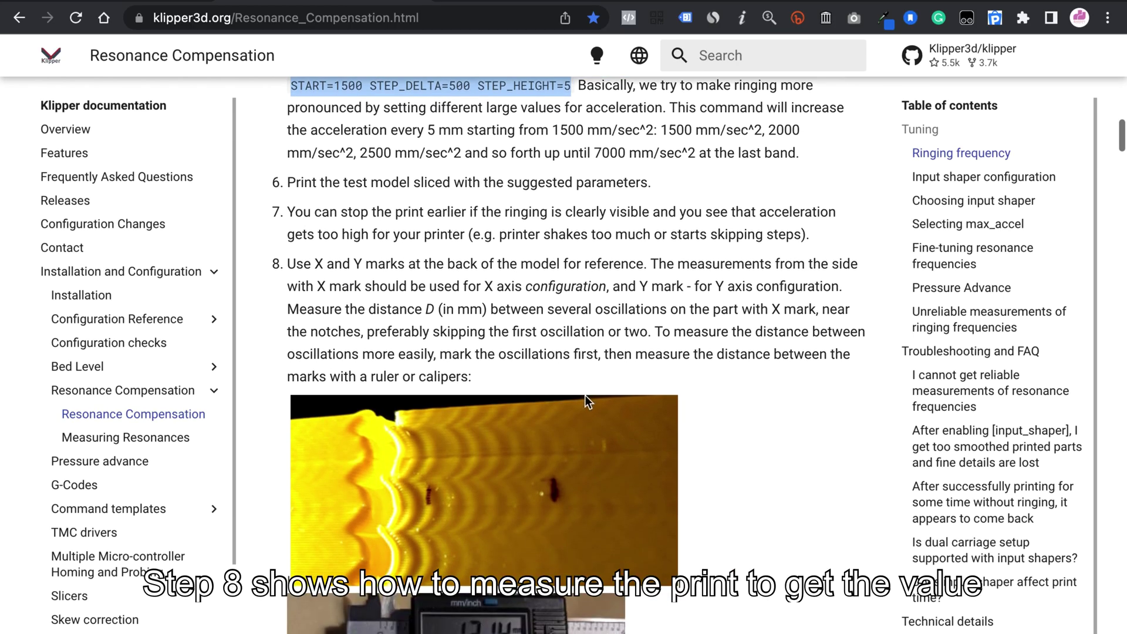
scroll(583, 400, down, 8)
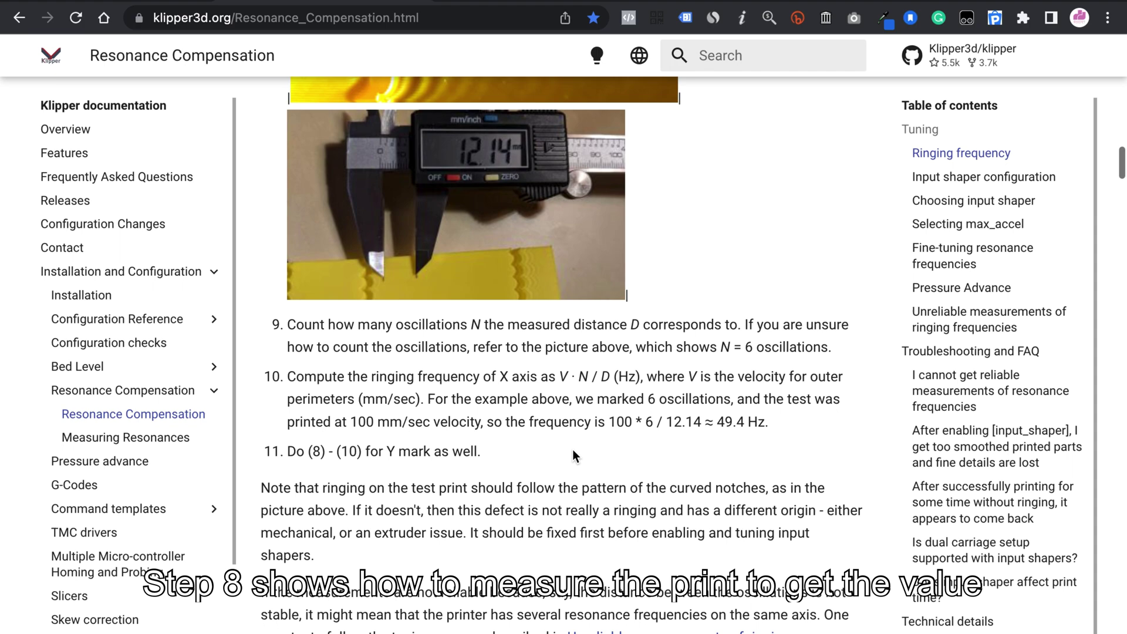
scroll(572, 449, down, 7)
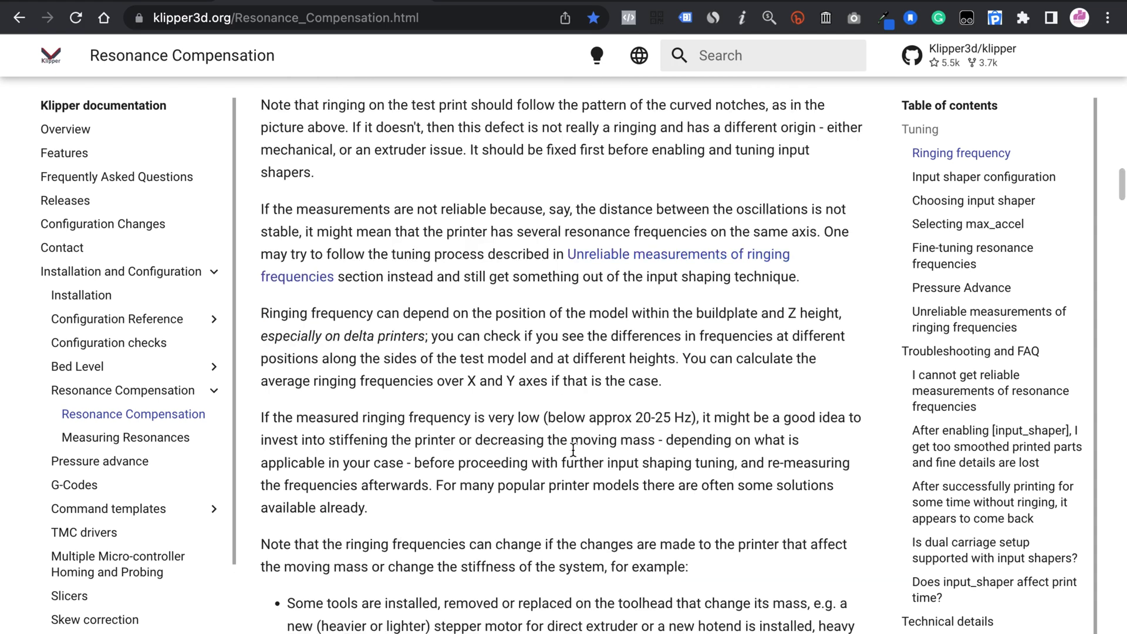
scroll(572, 449, down, 4)
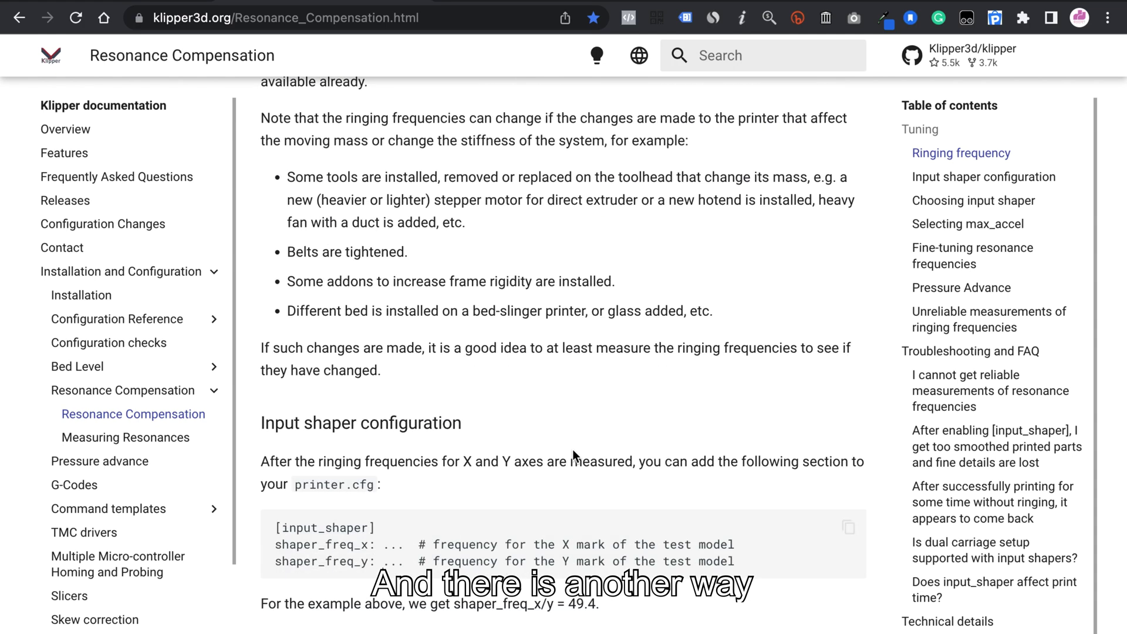
scroll(572, 449, up, 10)
scroll(398, 475, up, 3)
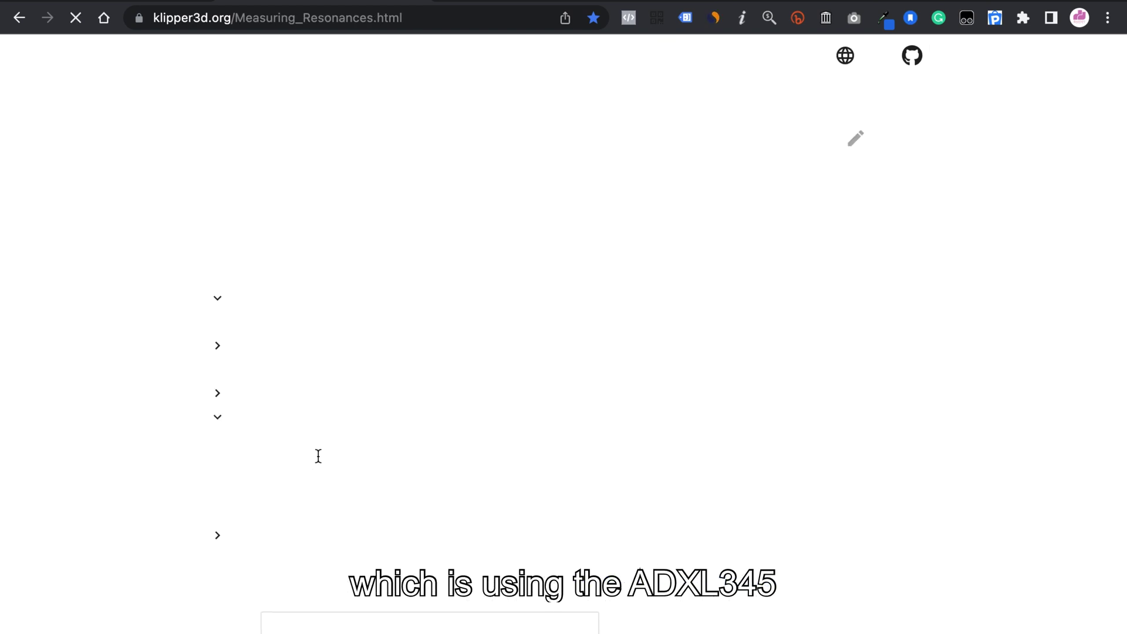
scroll(524, 445, down, 3)
scroll(528, 446, down, 2)
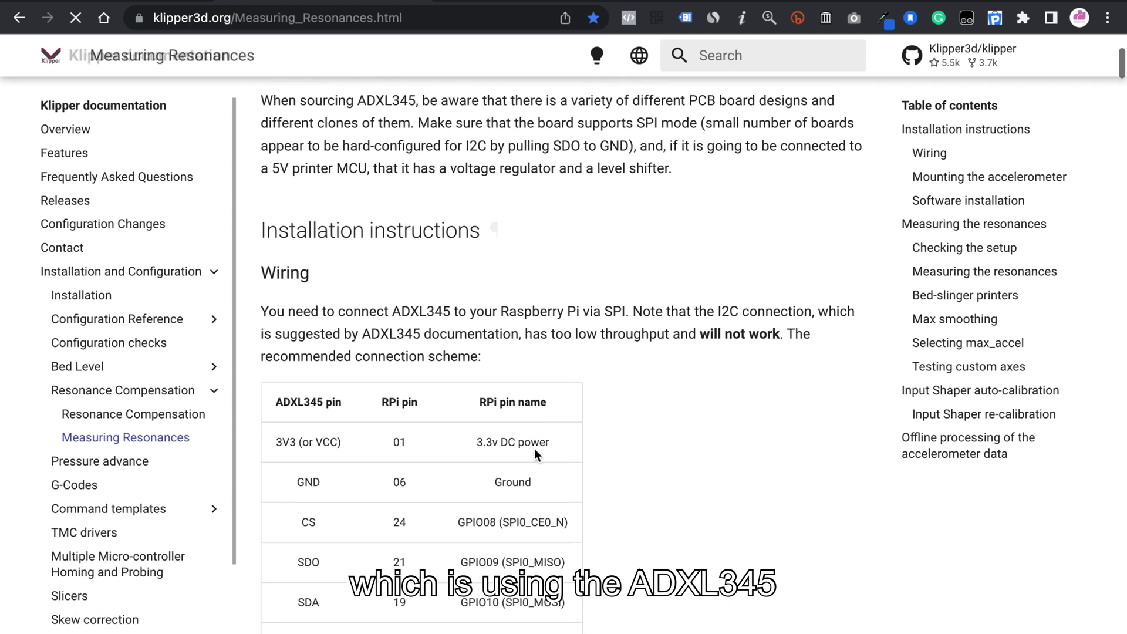
scroll(360, 267, up, 5)
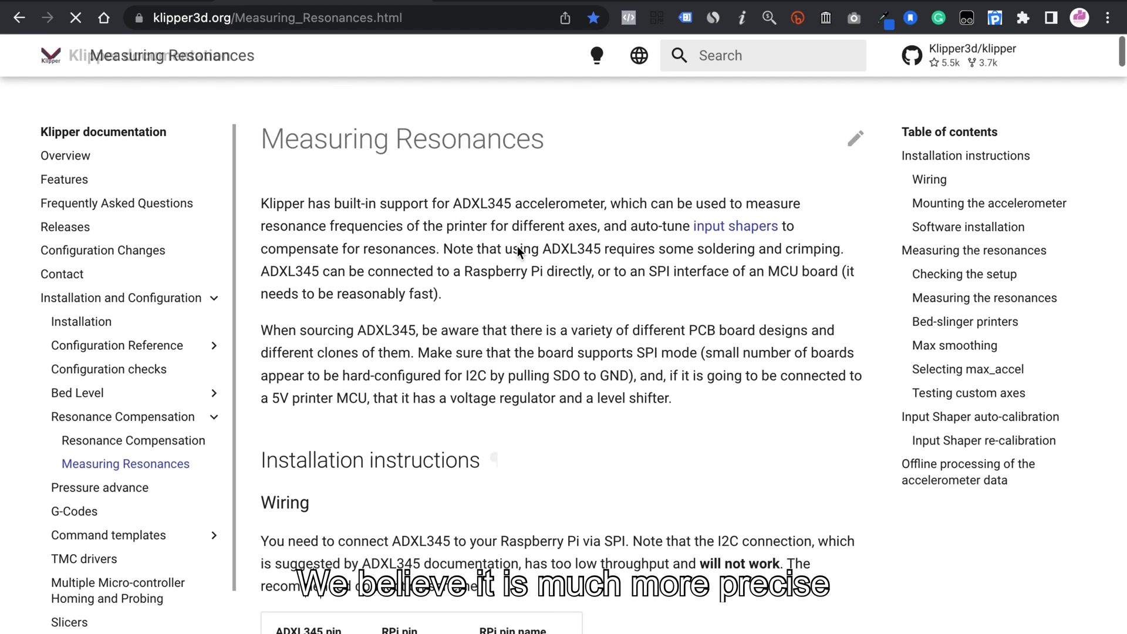
scroll(574, 248, down, 12)
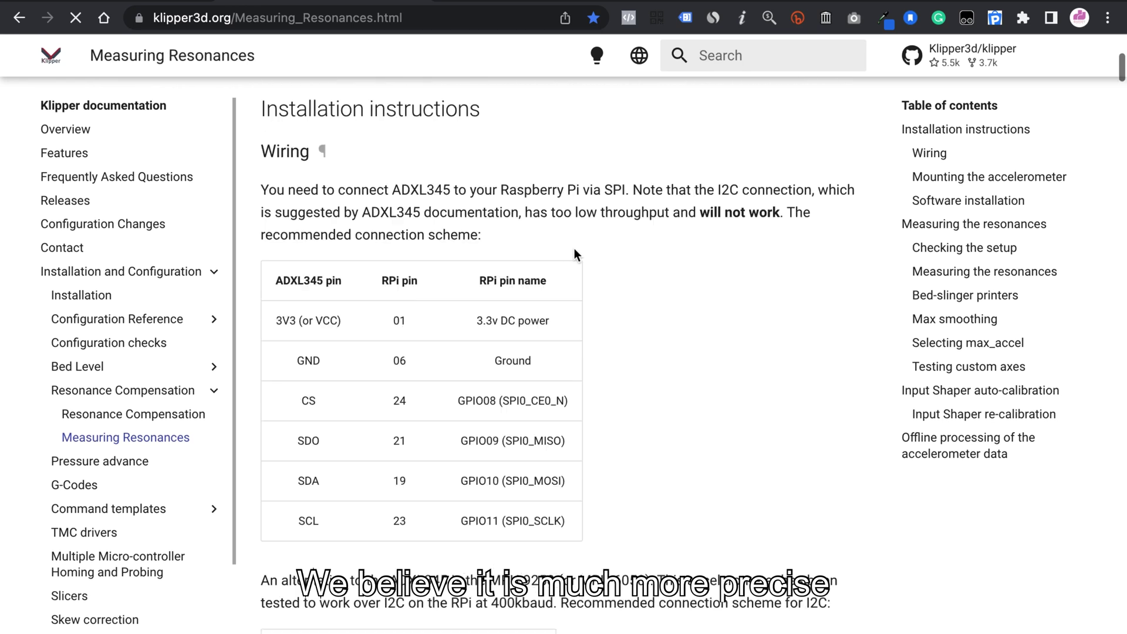
scroll(575, 485, down, 9)
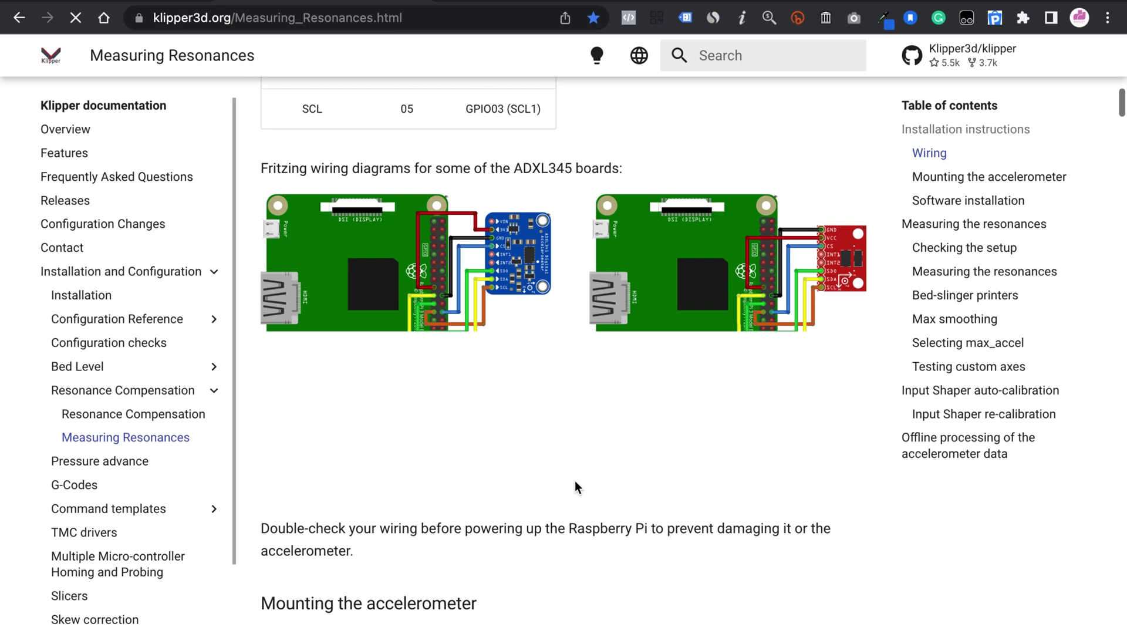
scroll(575, 480, down, 5)
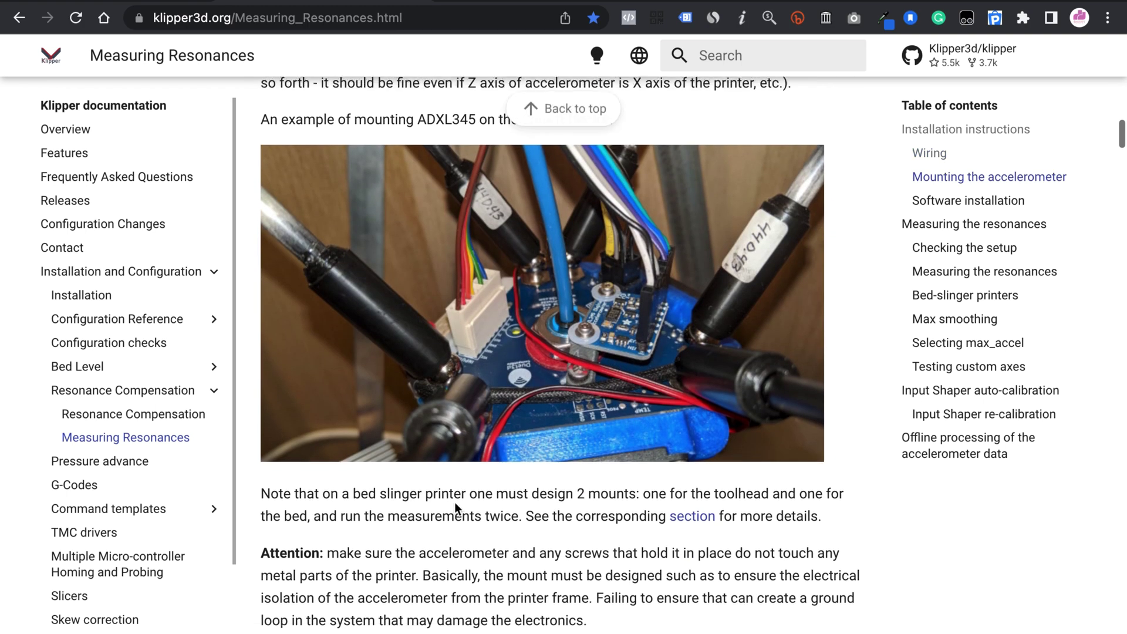
- Go back to the Resonance Compensation page and scroll through it again
key(alt+Left)
scroll(534, 465, up, 4)
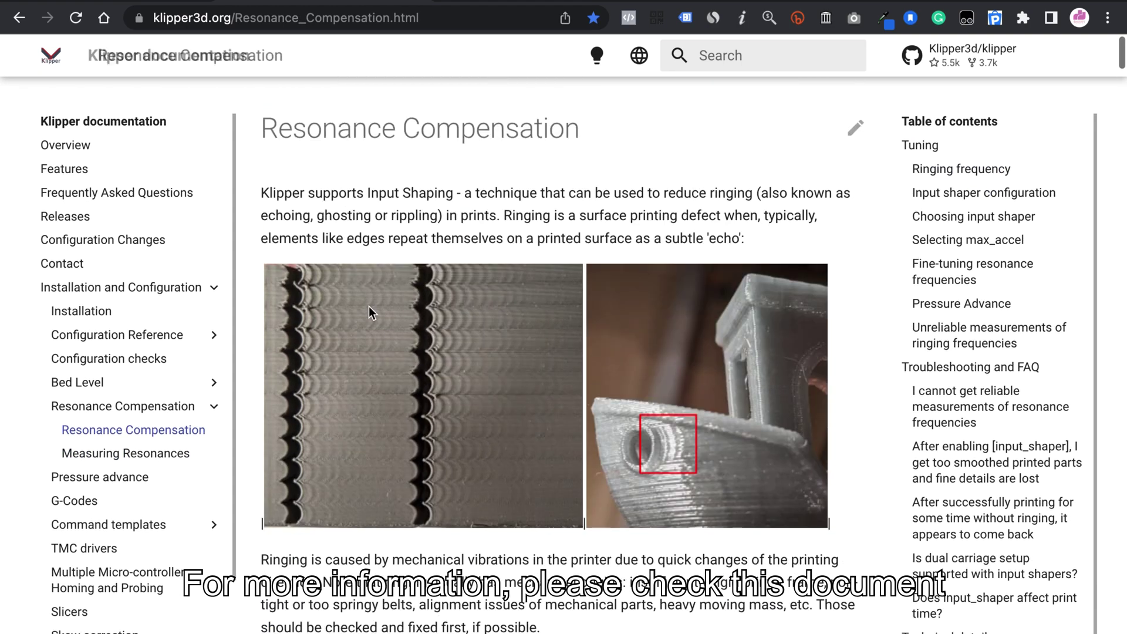
scroll(372, 306, down, 4)
scroll(371, 306, down, 15)
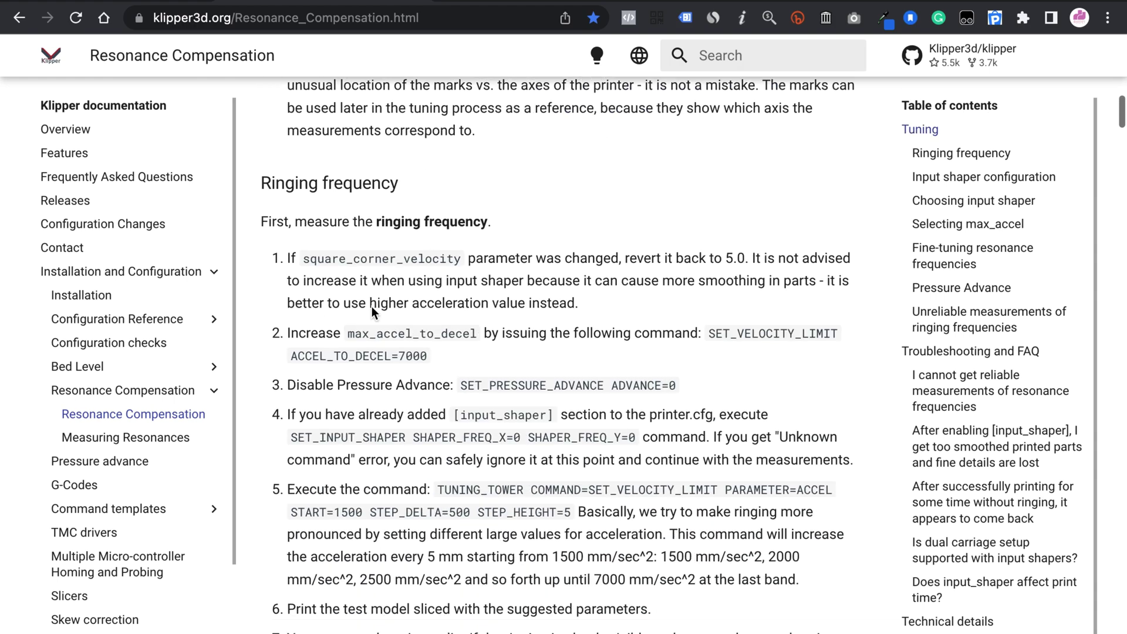
scroll(378, 304, down, 4)
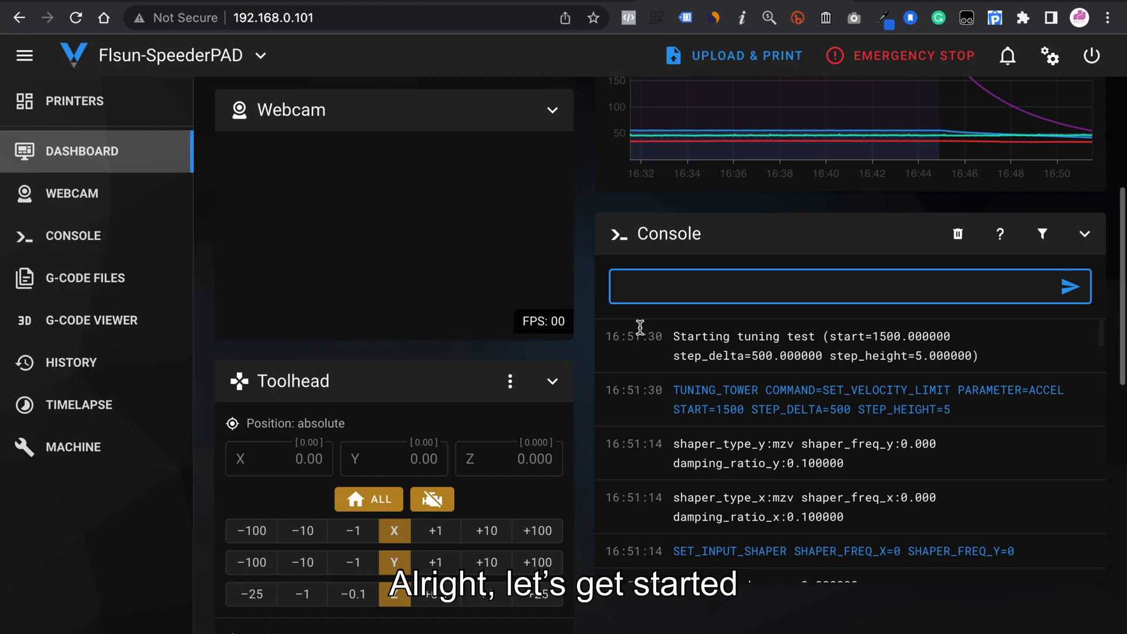
- Show the G-Code Files list and scroll down to ringing_tower 2h26m.gcode
scroll(723, 418, up, 2)
scroll(710, 457, down, 4)
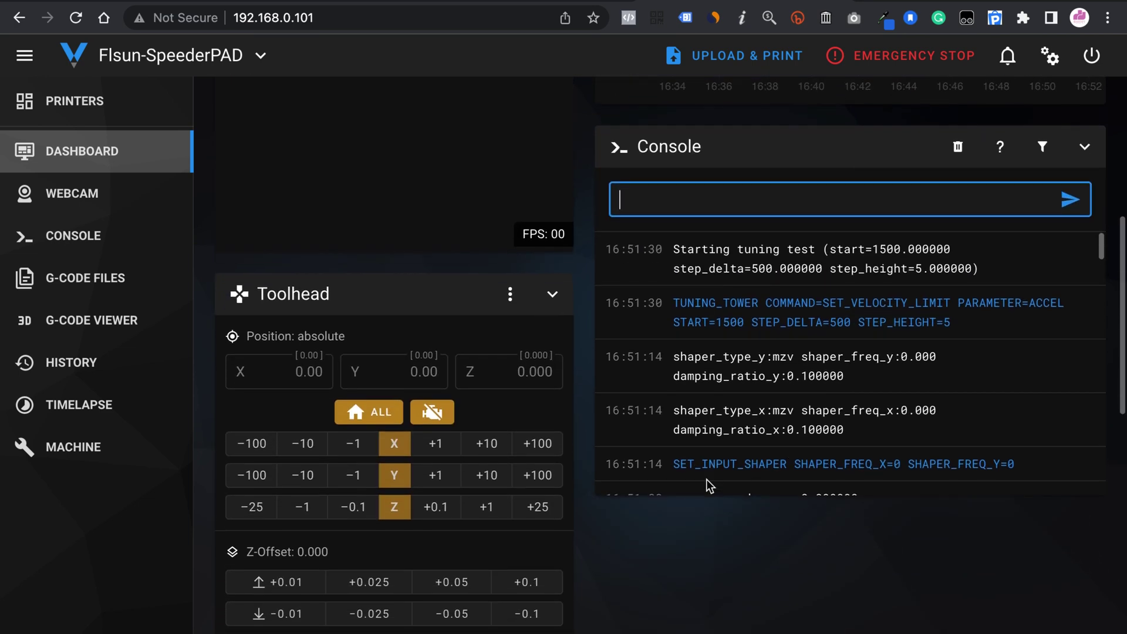
scroll(693, 463, up, 4)
scroll(579, 447, up, 3)
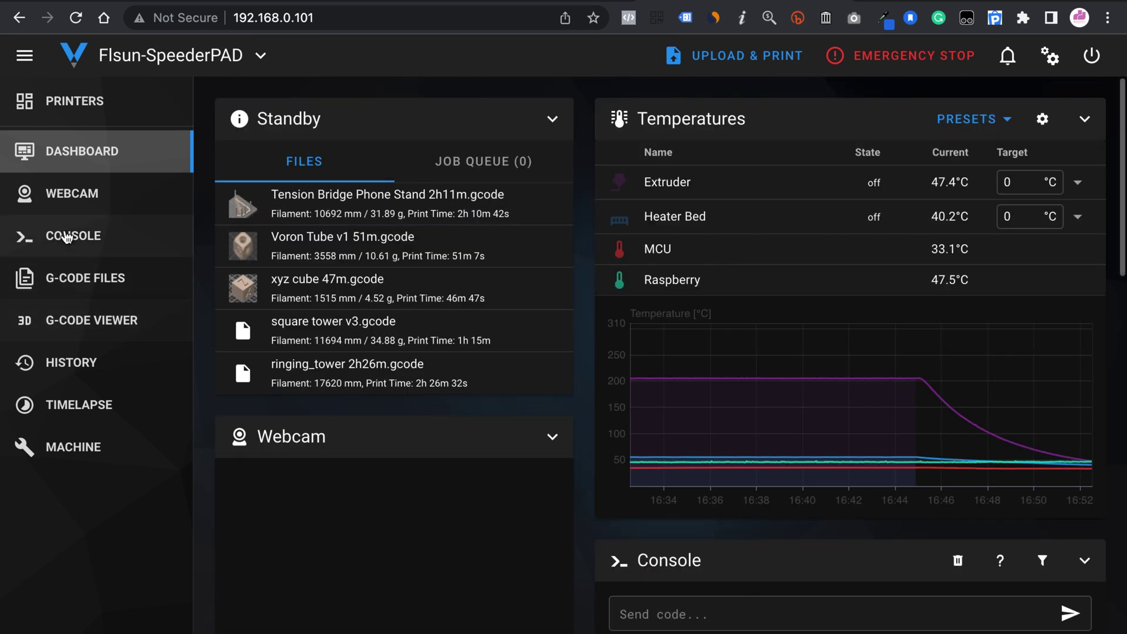
click(158, 283)
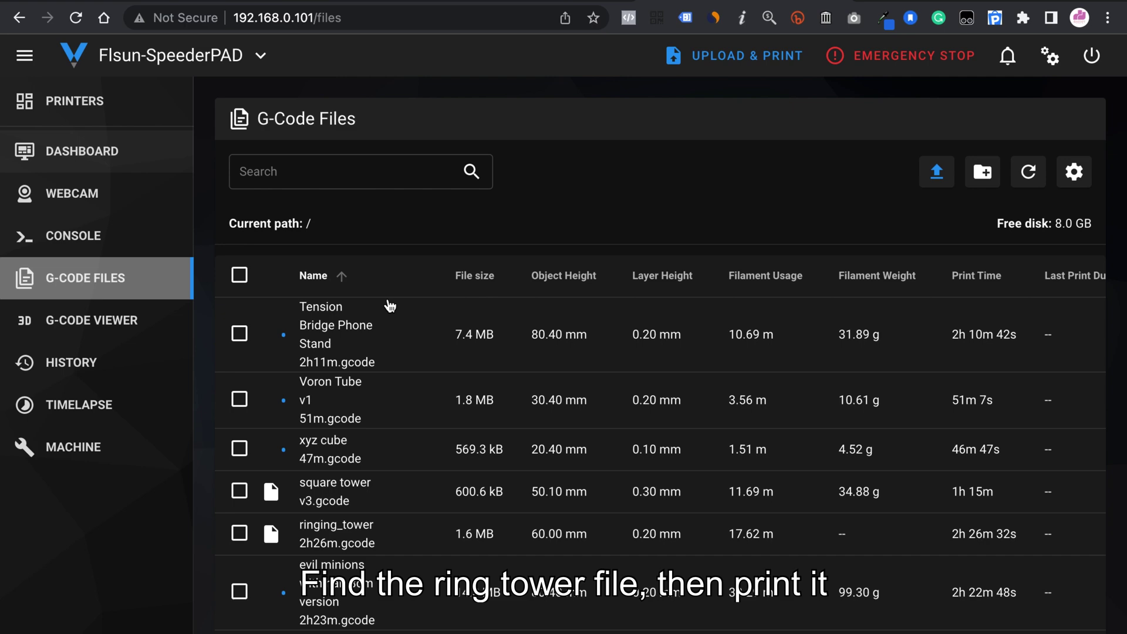
scroll(622, 346, down, 1)
scroll(489, 446, down, 3)
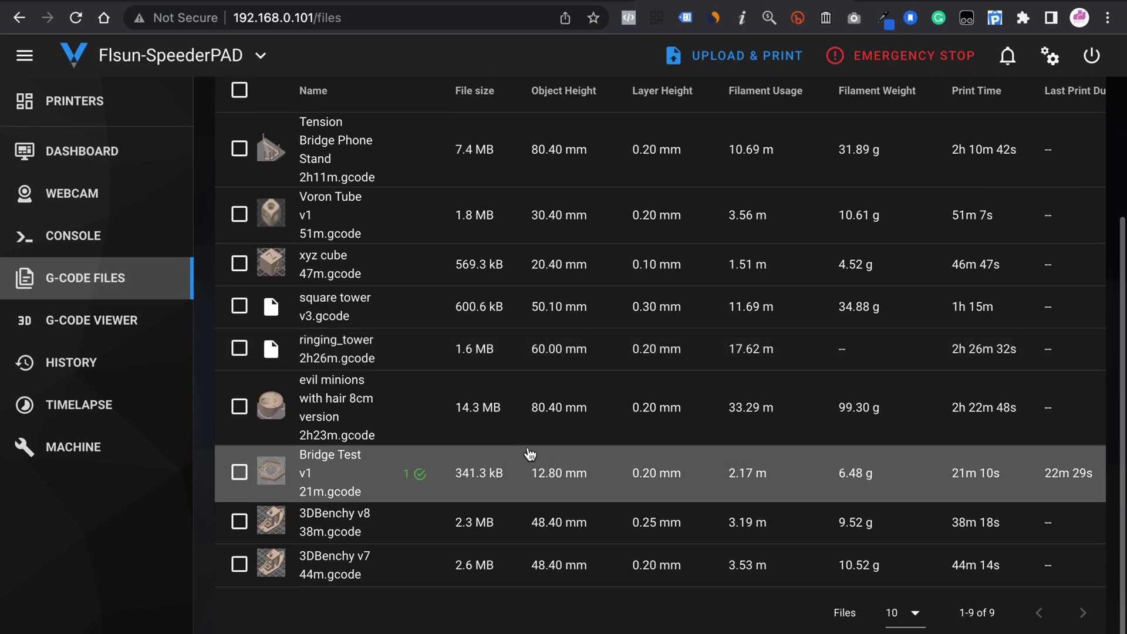
- Pick ringing_tower 2h26m.gcode to start its print job
click(355, 344)
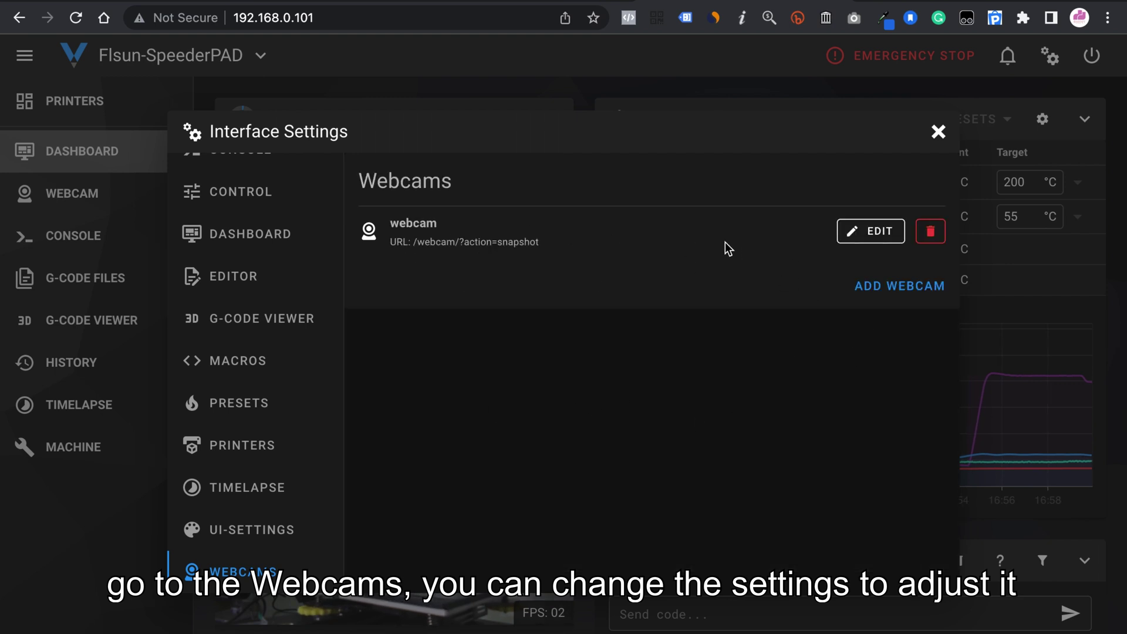
- Edit the webcam's stream settings, look over timelapse options, and close Interface Settings
click(873, 235)
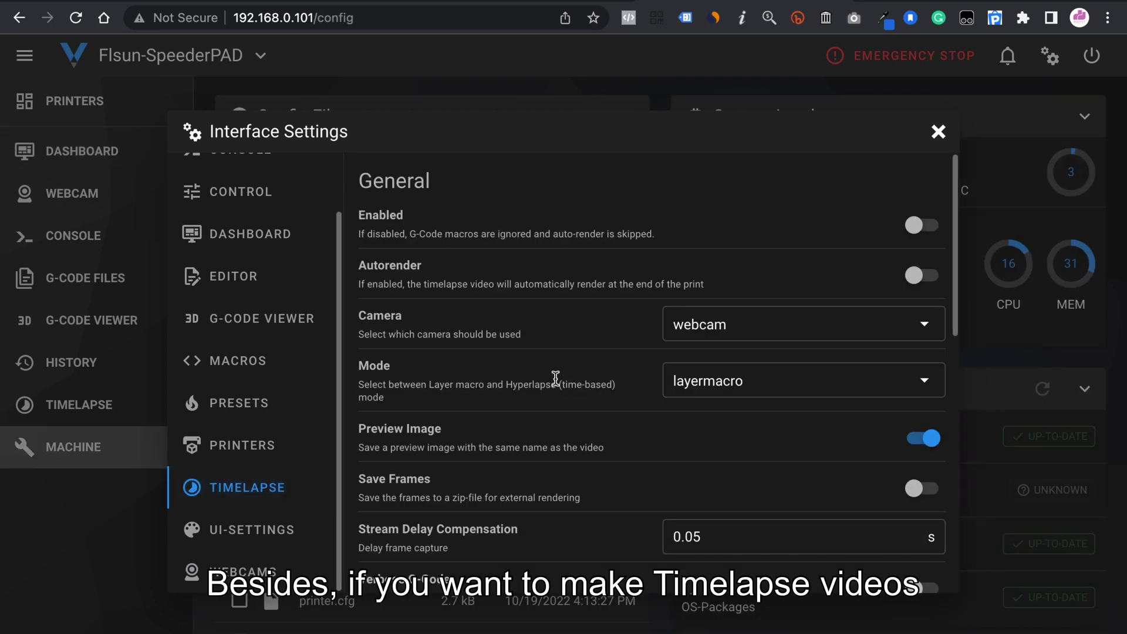
scroll(554, 378, down, 3)
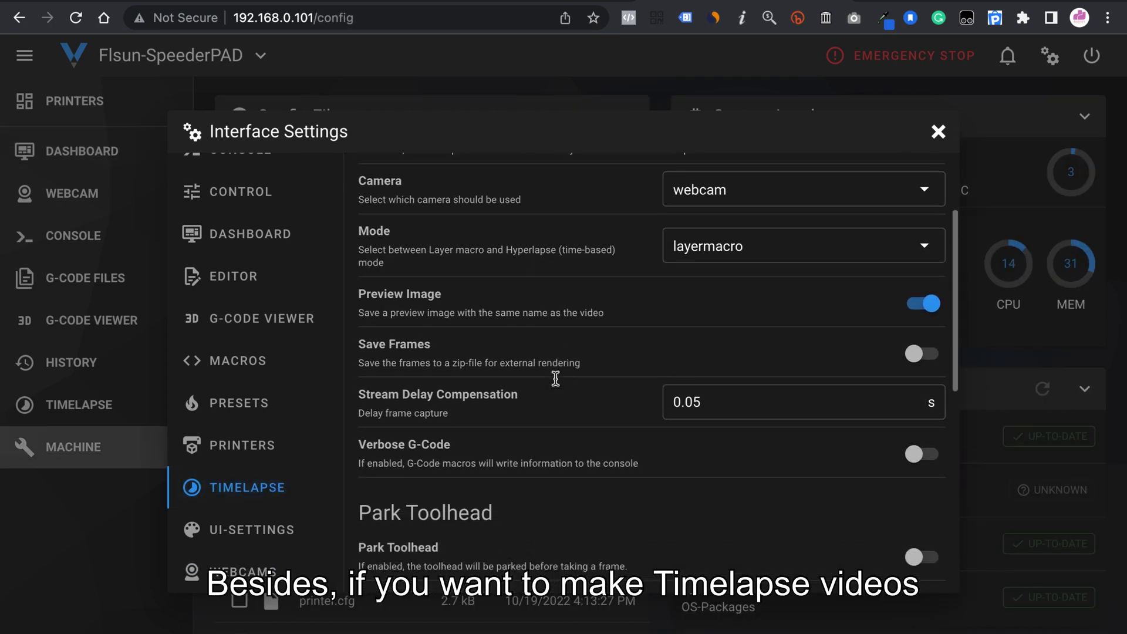
scroll(554, 378, down, 8)
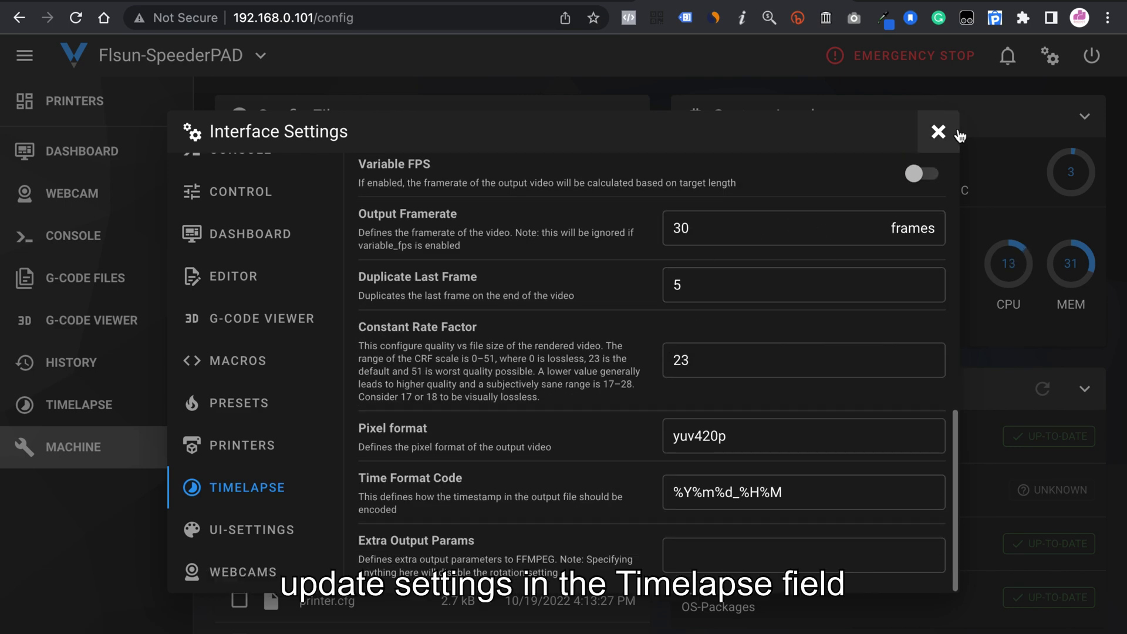
click(127, 512)
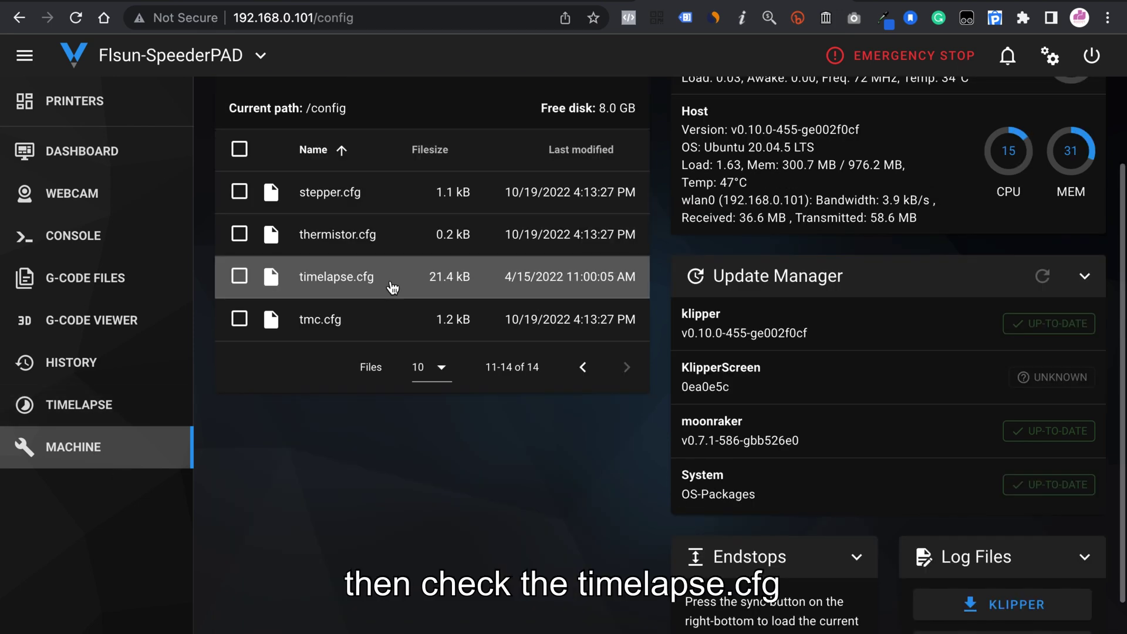
click(389, 280)
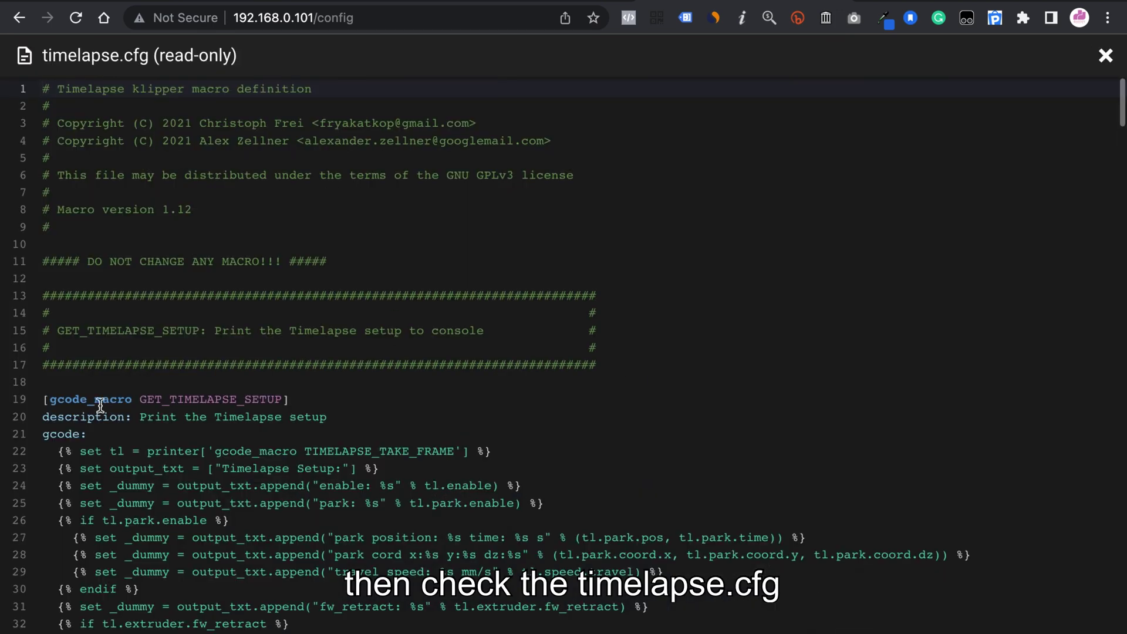
scroll(335, 282, down, 4)
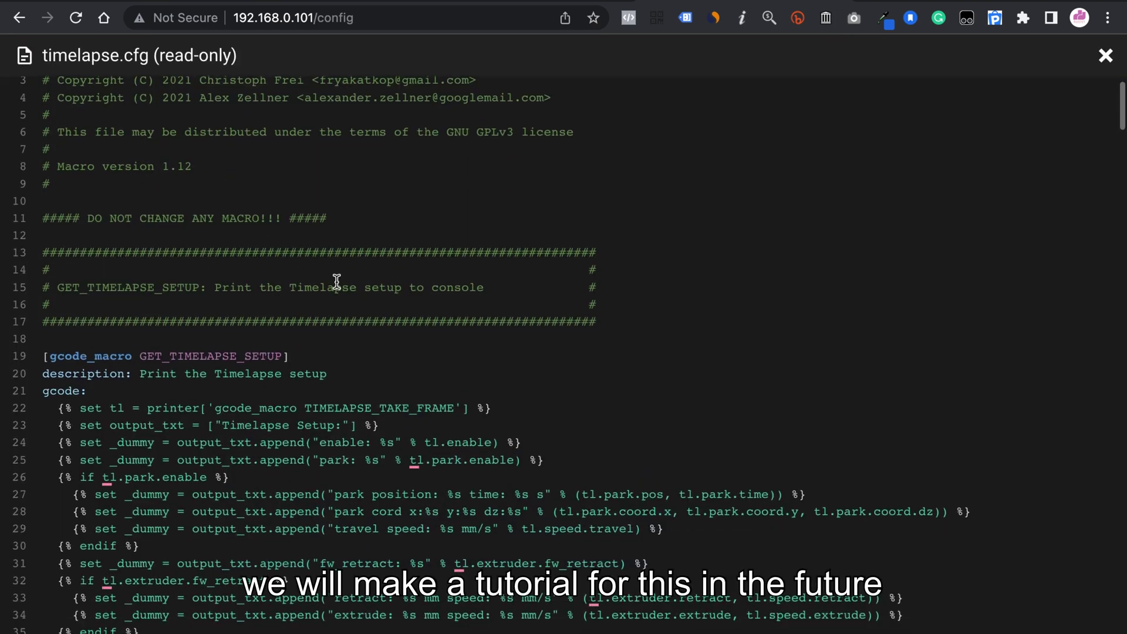
scroll(338, 283, down, 7)
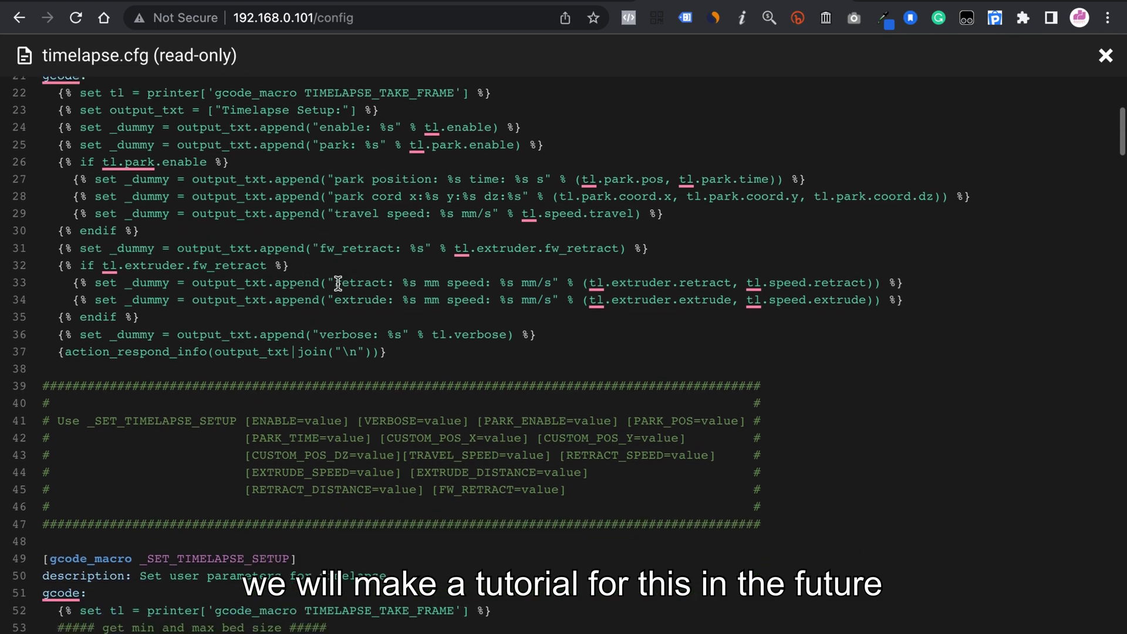
scroll(338, 283, down, 11)
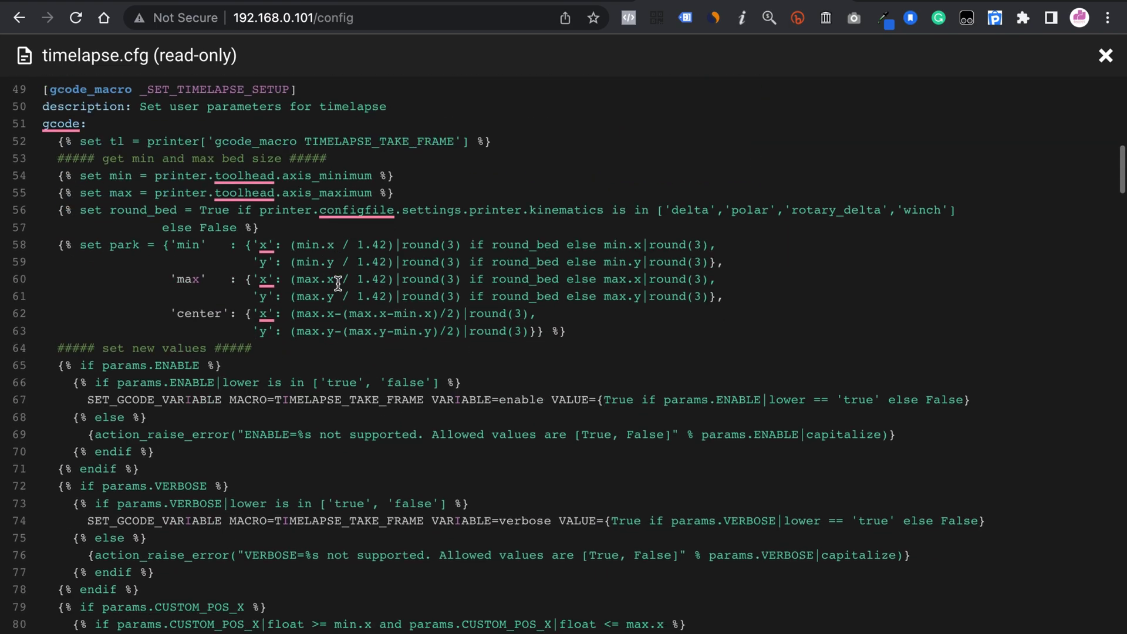
scroll(338, 284, down, 12)
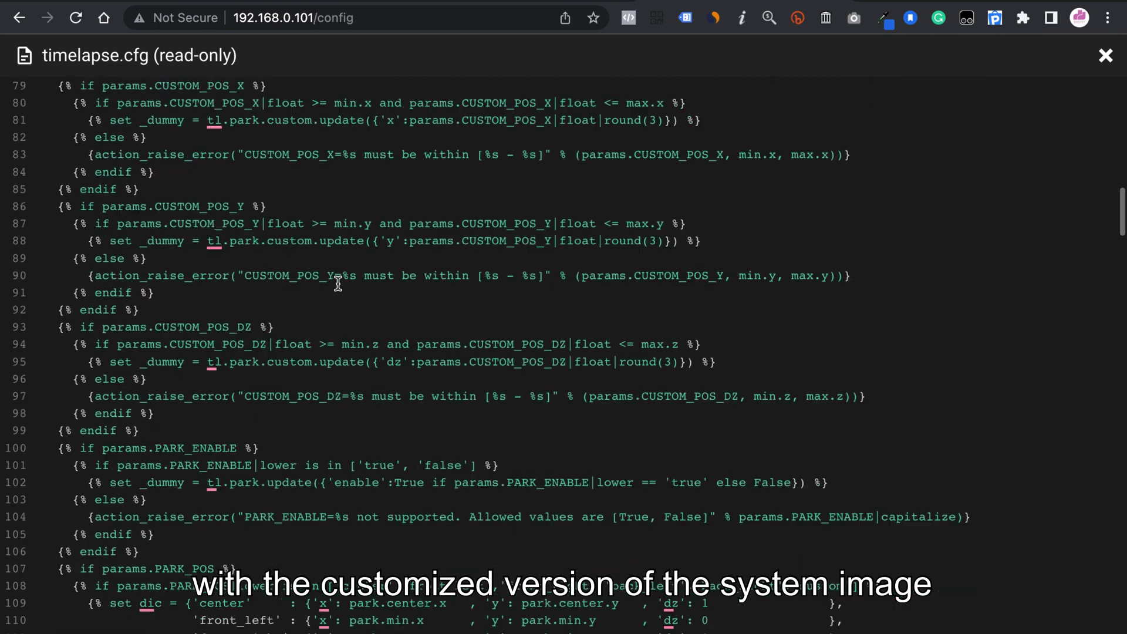
scroll(338, 283, down, 5)
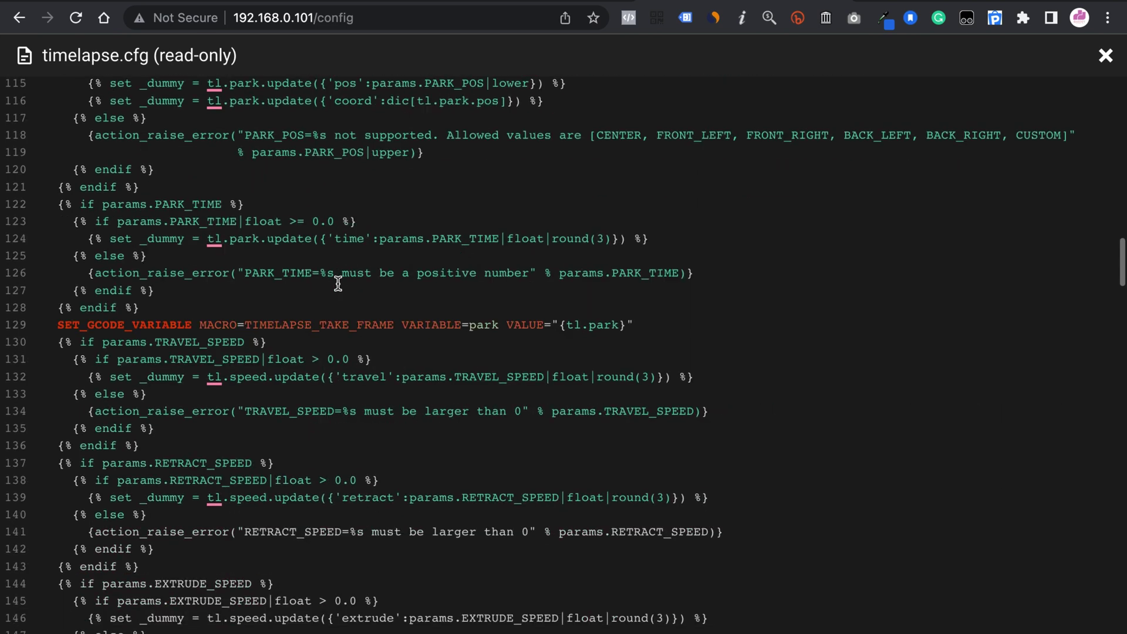
scroll(338, 284, down, 17)
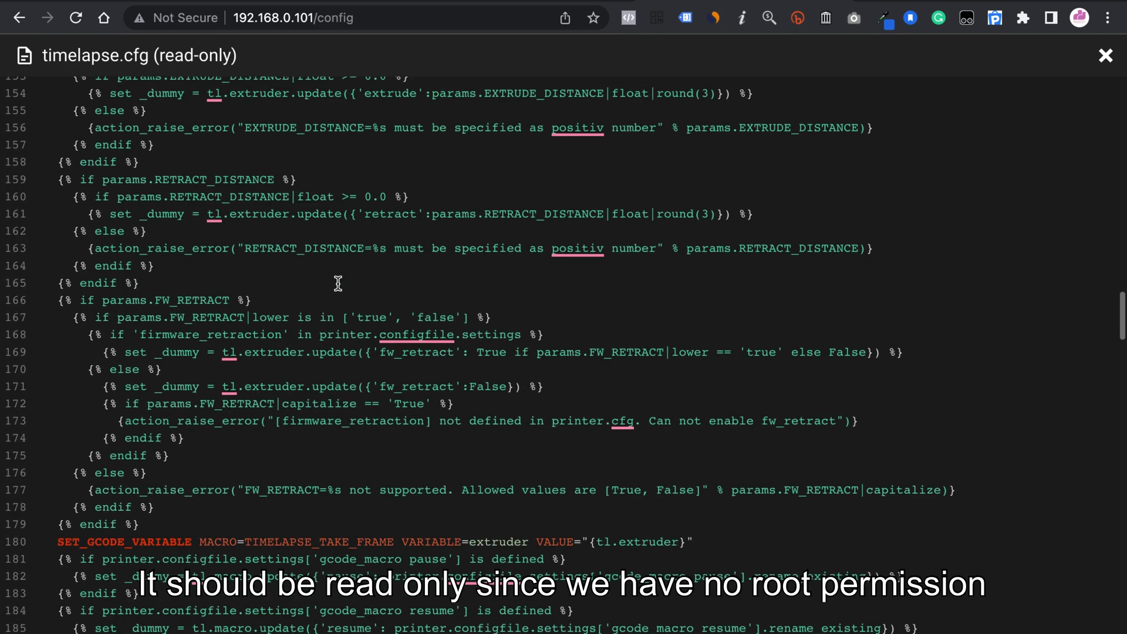
scroll(338, 283, down, 9)
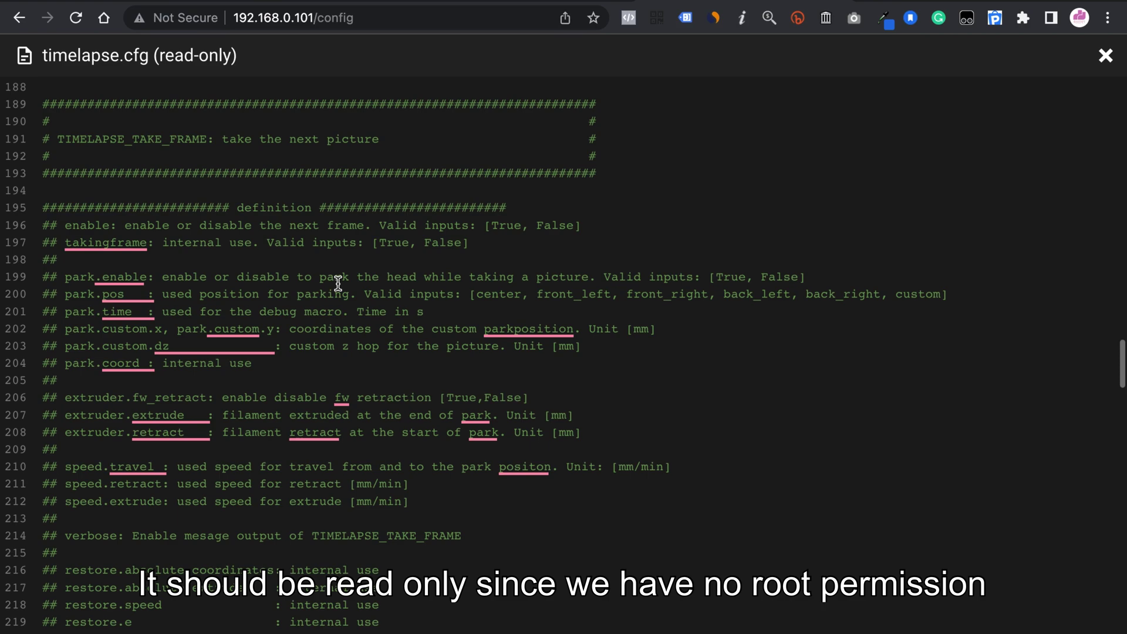
scroll(338, 284, down, 15)
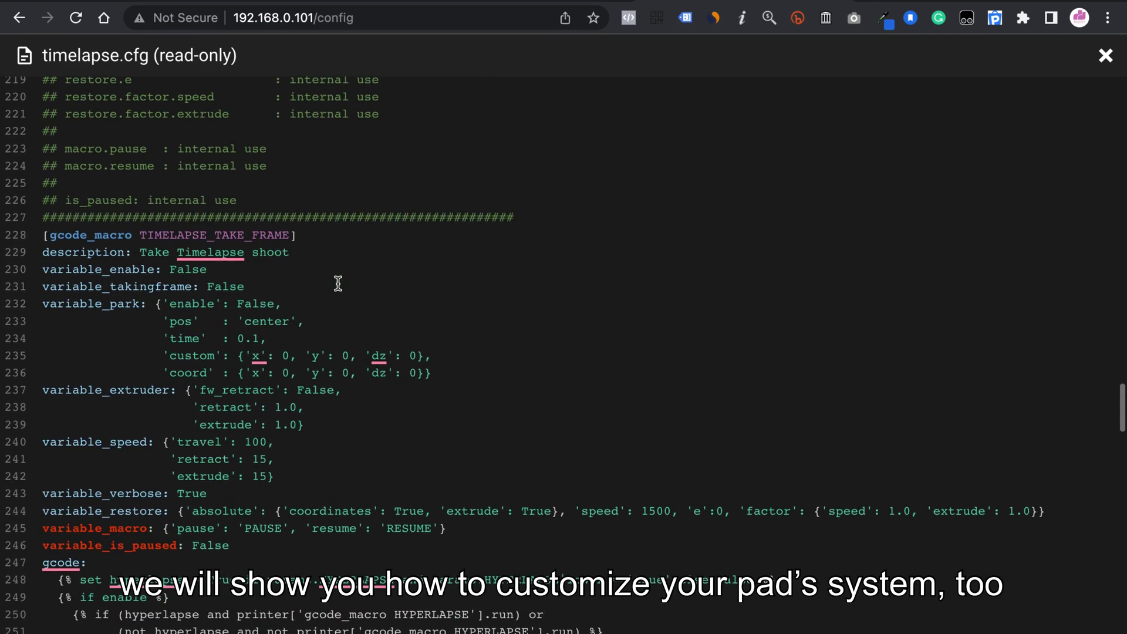
scroll(338, 284, down, 13)
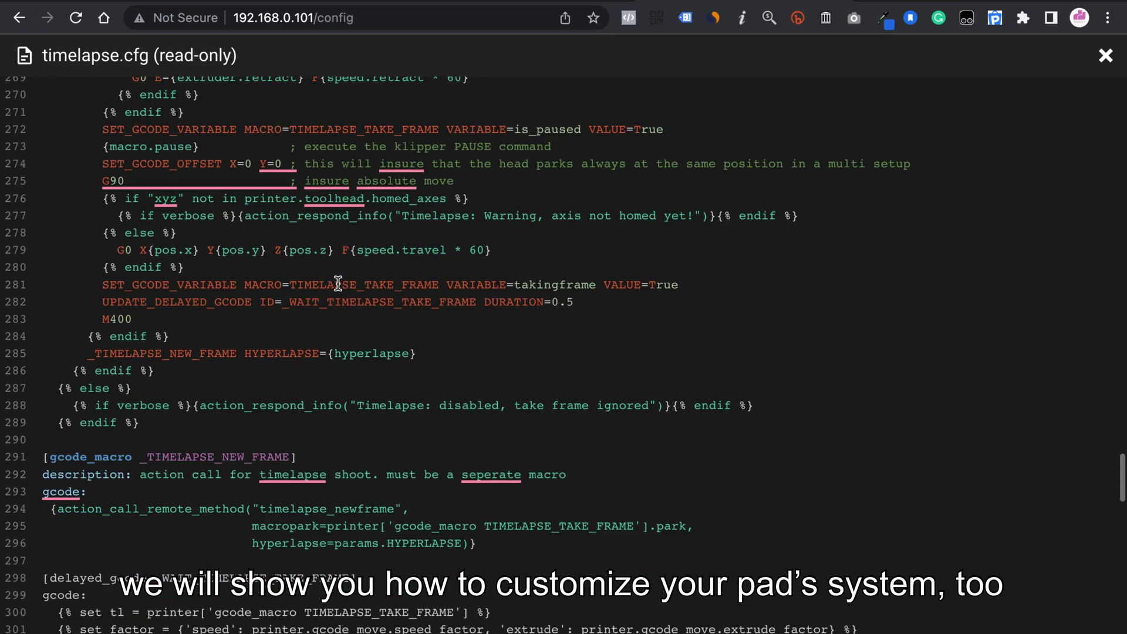
scroll(338, 283, down, 14)
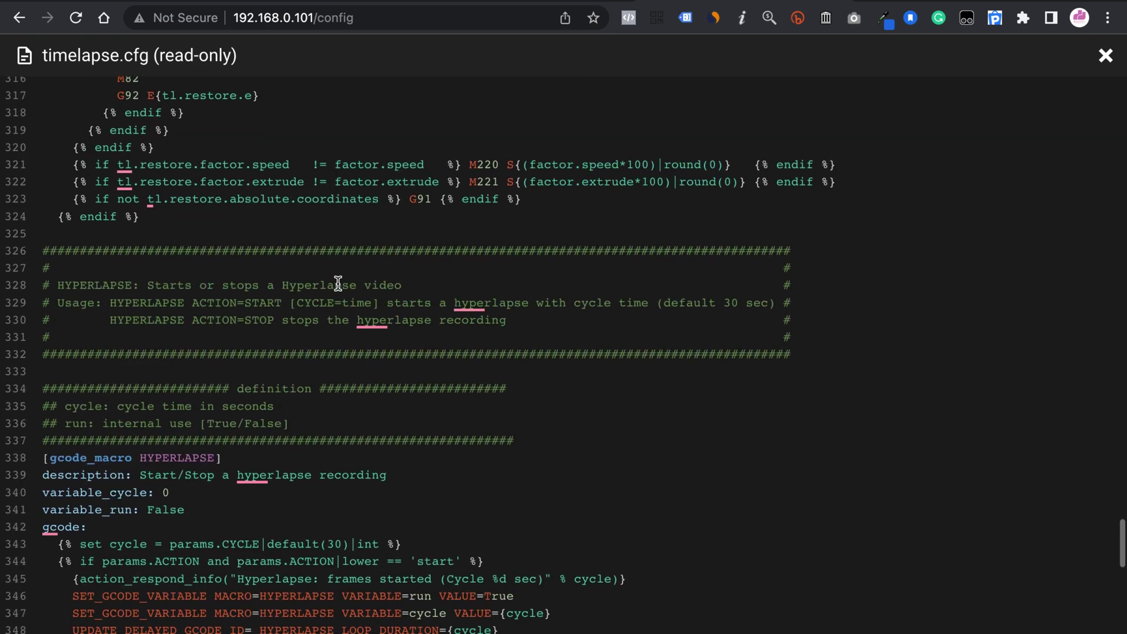
scroll(338, 283, down, 20)
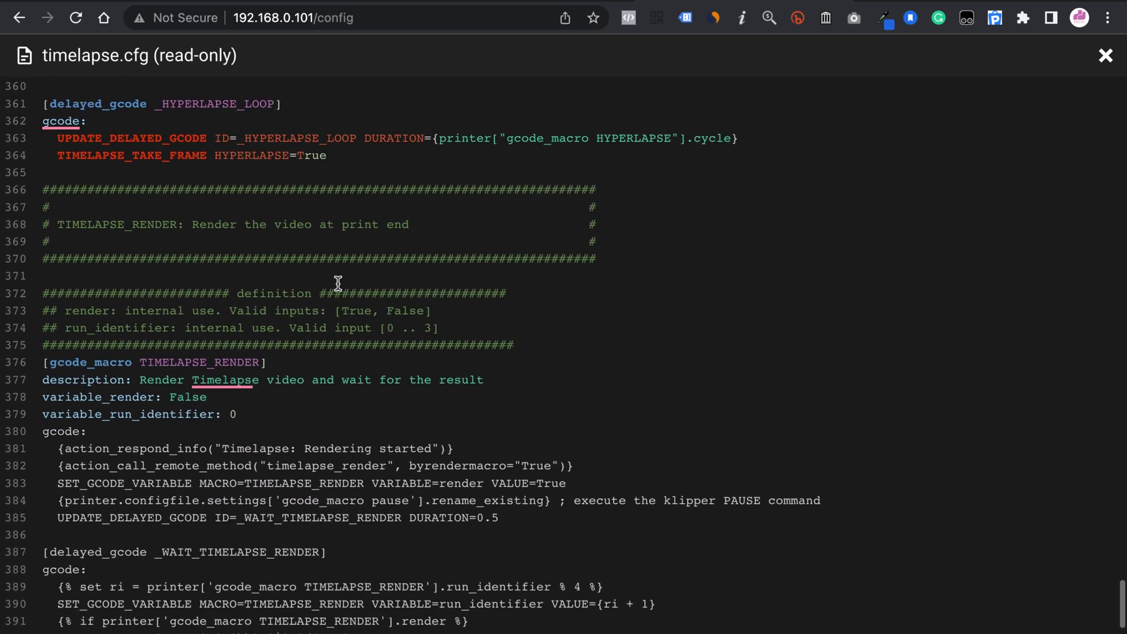
scroll(338, 284, down, 1)
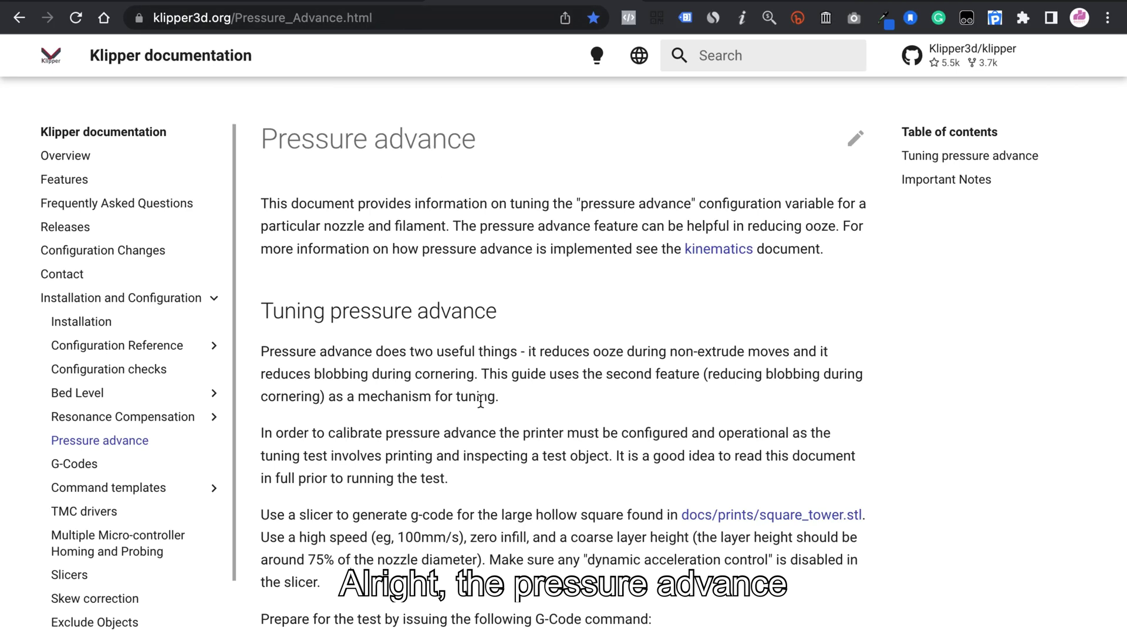
- Scroll through the Pressure advance guide's tuning commands and square tower test print photo
scroll(480, 402, down, 3)
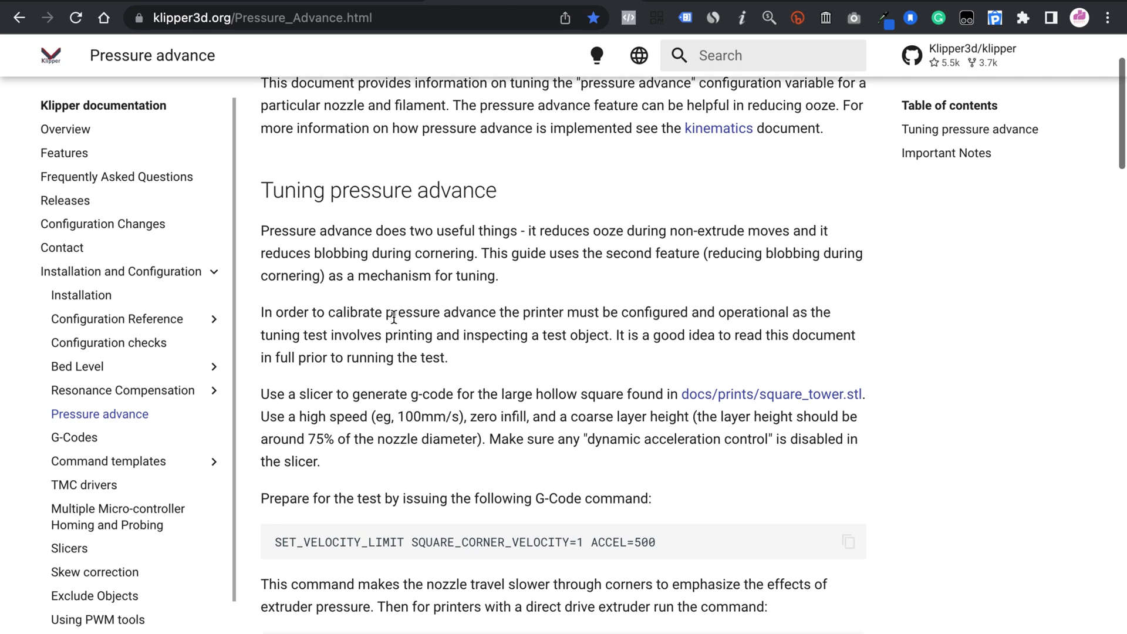
scroll(393, 317, down, 3)
scroll(393, 317, up, 5)
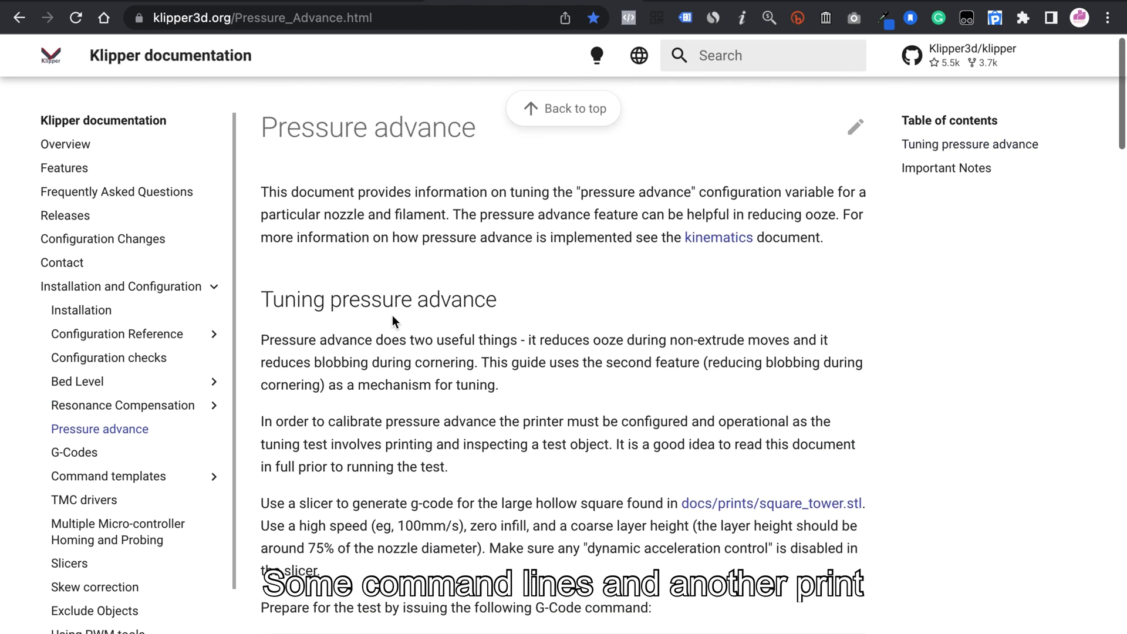
scroll(392, 316, up, 1)
scroll(392, 315, down, 4)
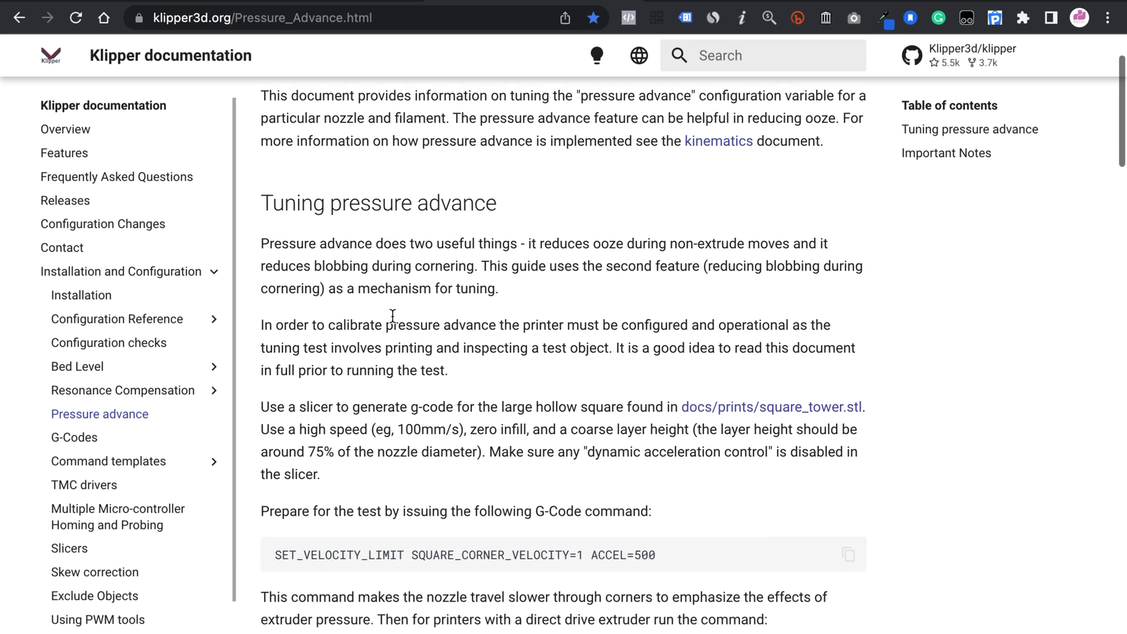
scroll(392, 315, down, 10)
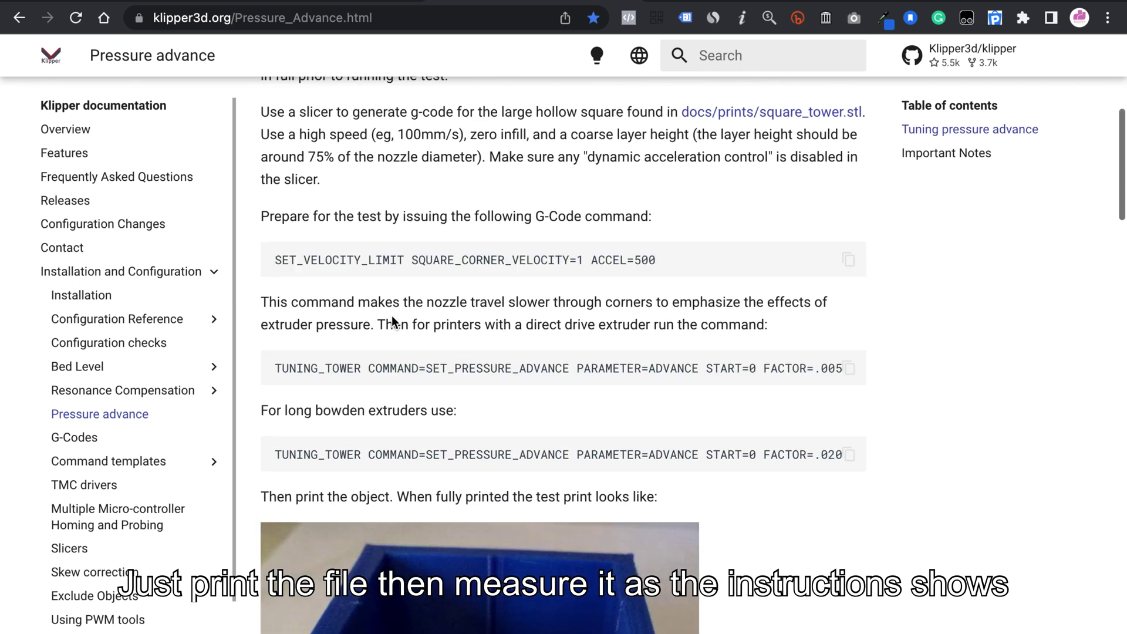
scroll(392, 315, down, 3)
scroll(392, 316, up, 2)
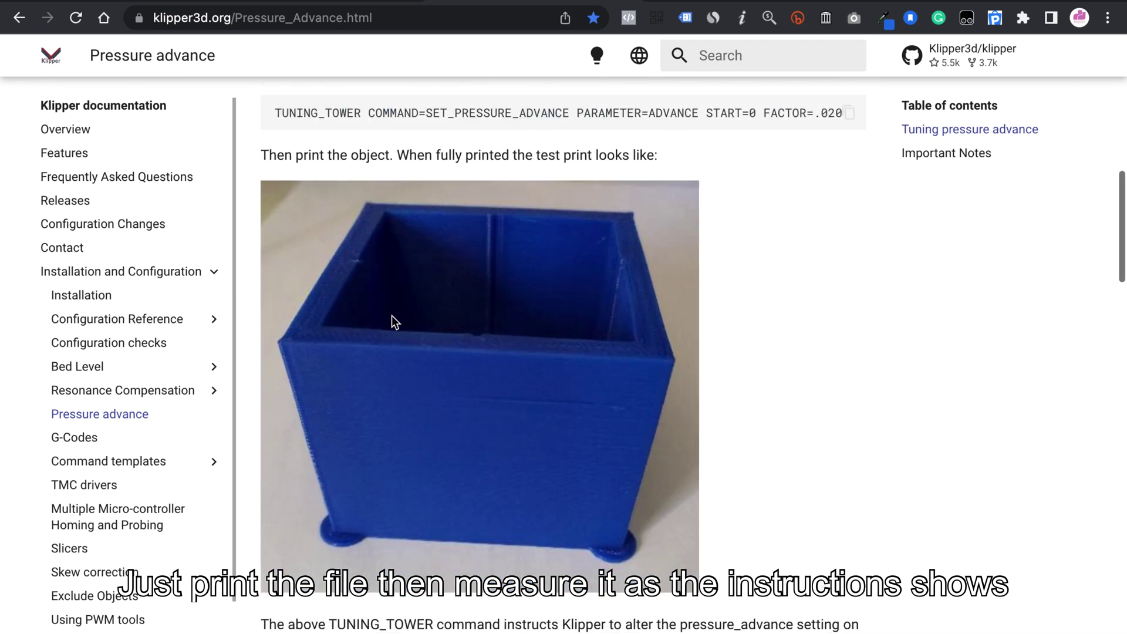
scroll(392, 315, down, 3)
scroll(392, 315, up, 1)
scroll(392, 315, up, 15)
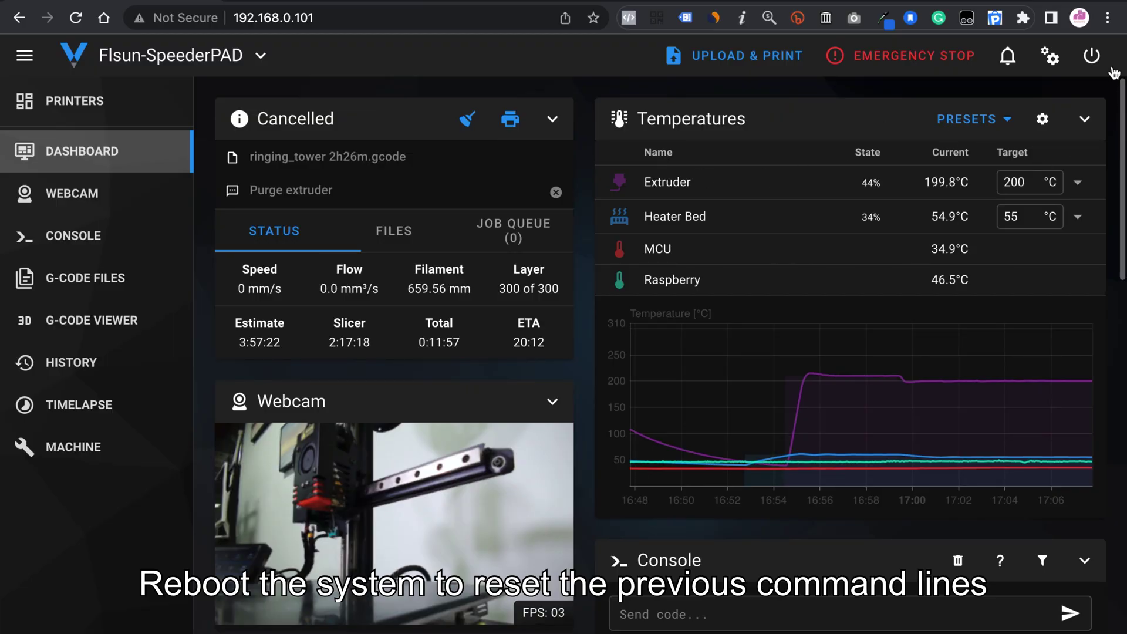
- Restart the firmware, then send SET_VELOCITY_LIMIT SQUARE_CORNER_VELOCITY=1 ACCEL=500 from the console
click(1093, 57)
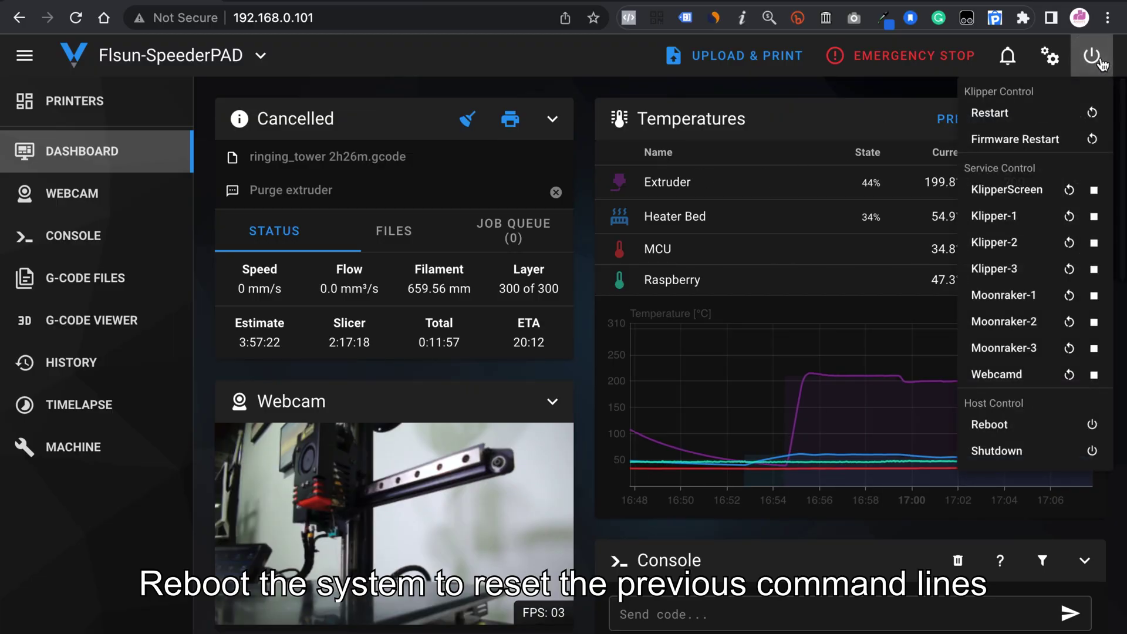
click(1015, 140)
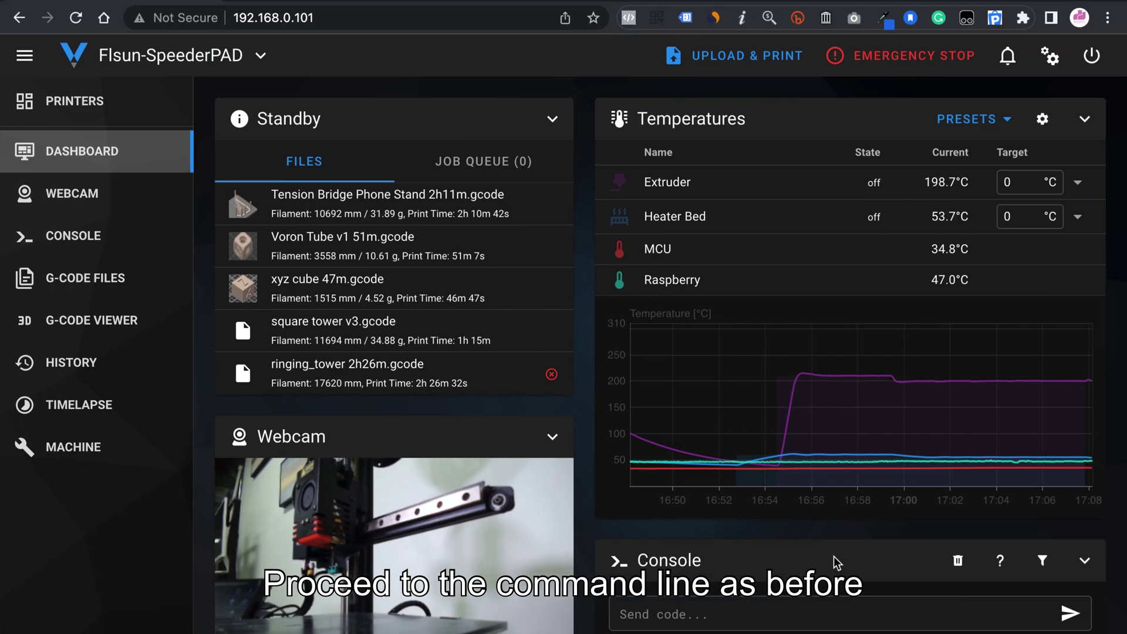
scroll(834, 555, down, 3)
click(678, 453)
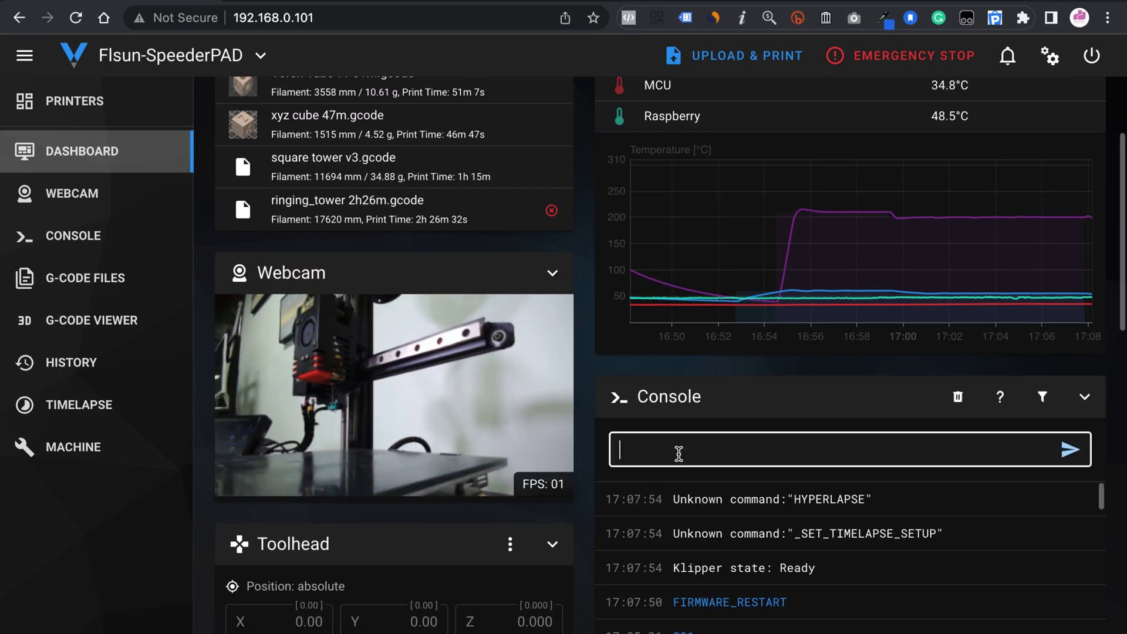
text(SET_VELOCITY_LIMIT SQUARE_CORNER_VELOCITY=1 ACCEL=500)
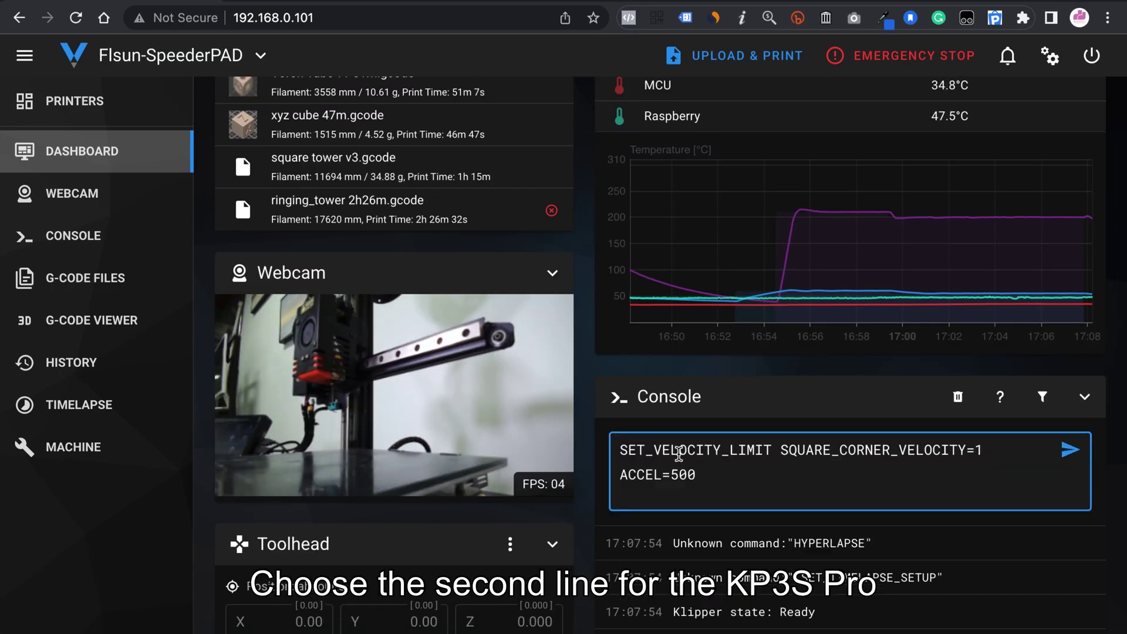
click(1069, 453)
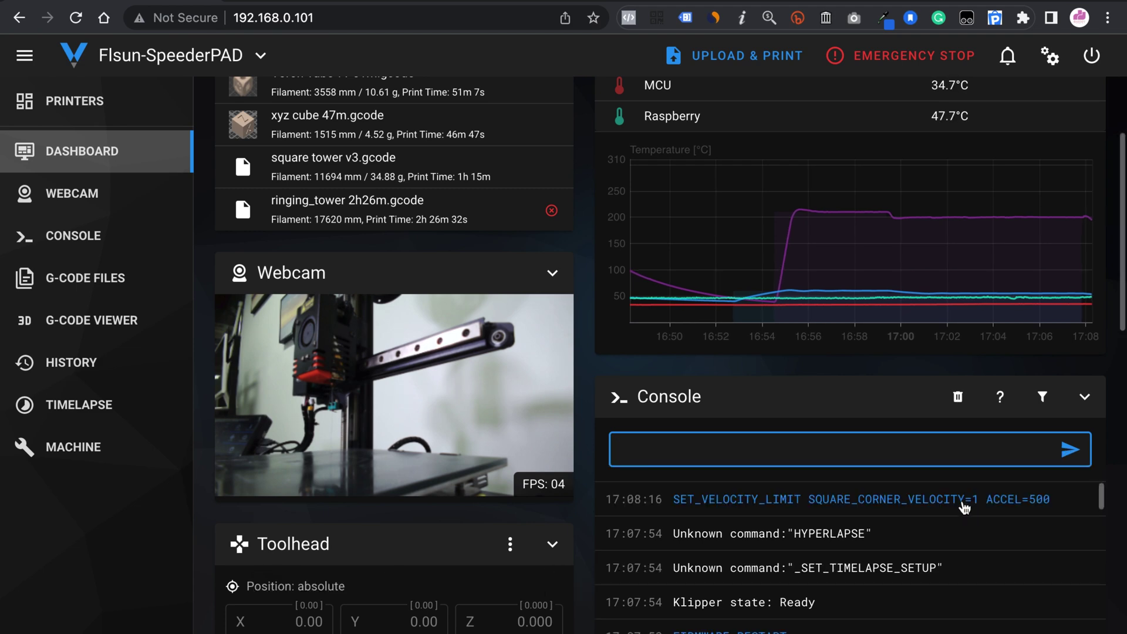
- Send the pressure-advance TUNING_TOWER command with START=0 and FACTOR=.005
key(ctrl+Tab)
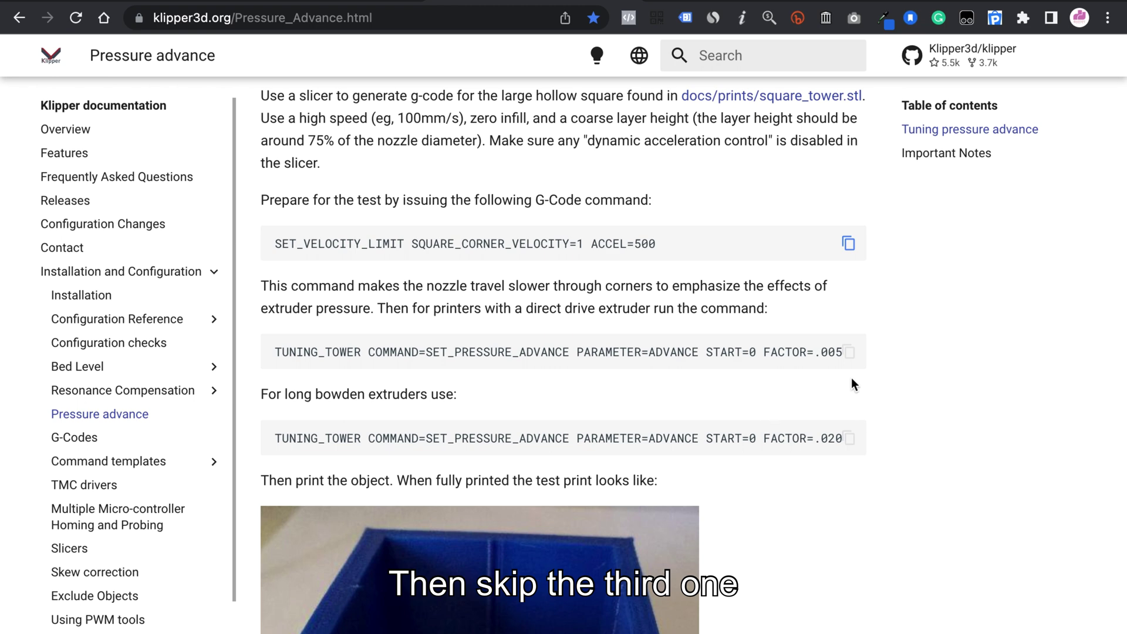
key(ctrl+shift+Tab)
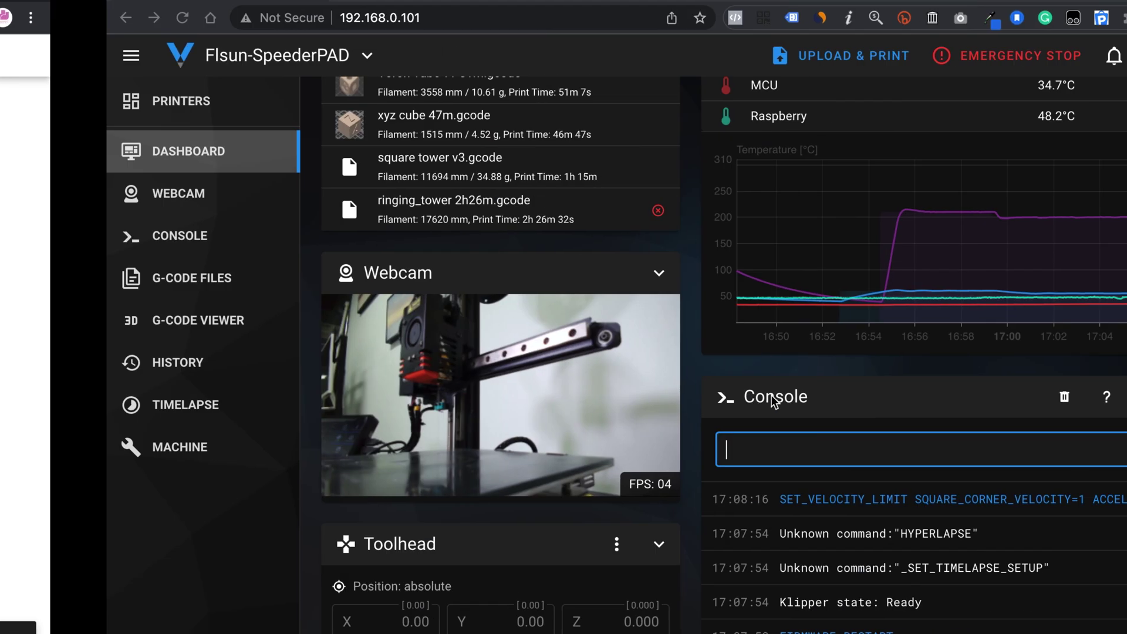
right_click(745, 466)
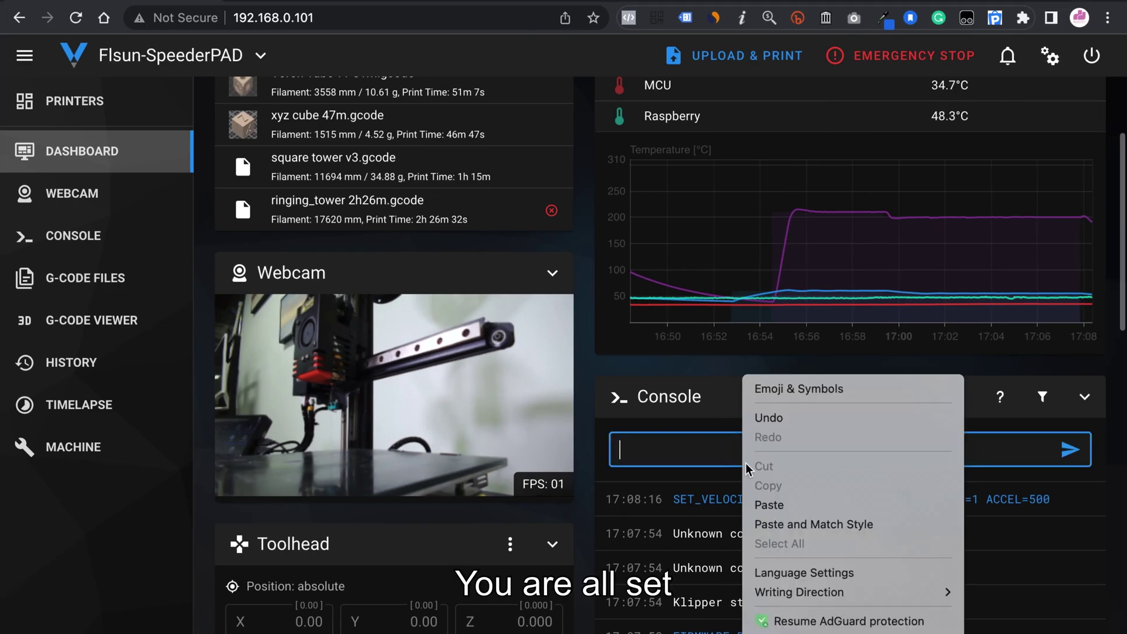
click(786, 505)
click(1072, 451)
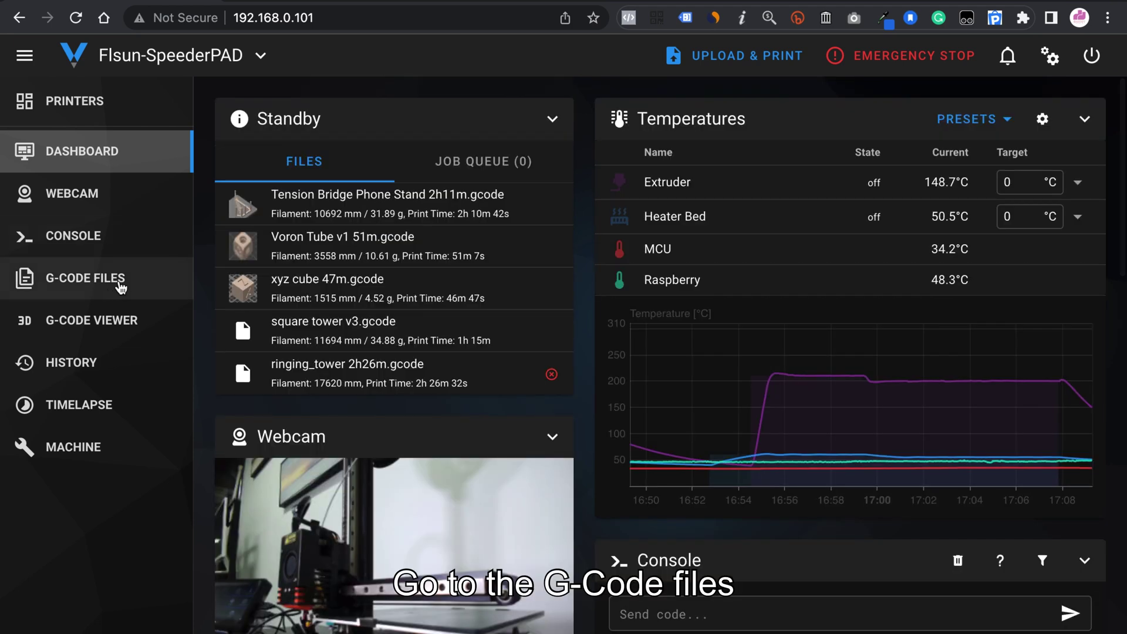
- Go to G-Code Files and choose square tower v3.gcode to bring up its Start Job dialog
click(120, 285)
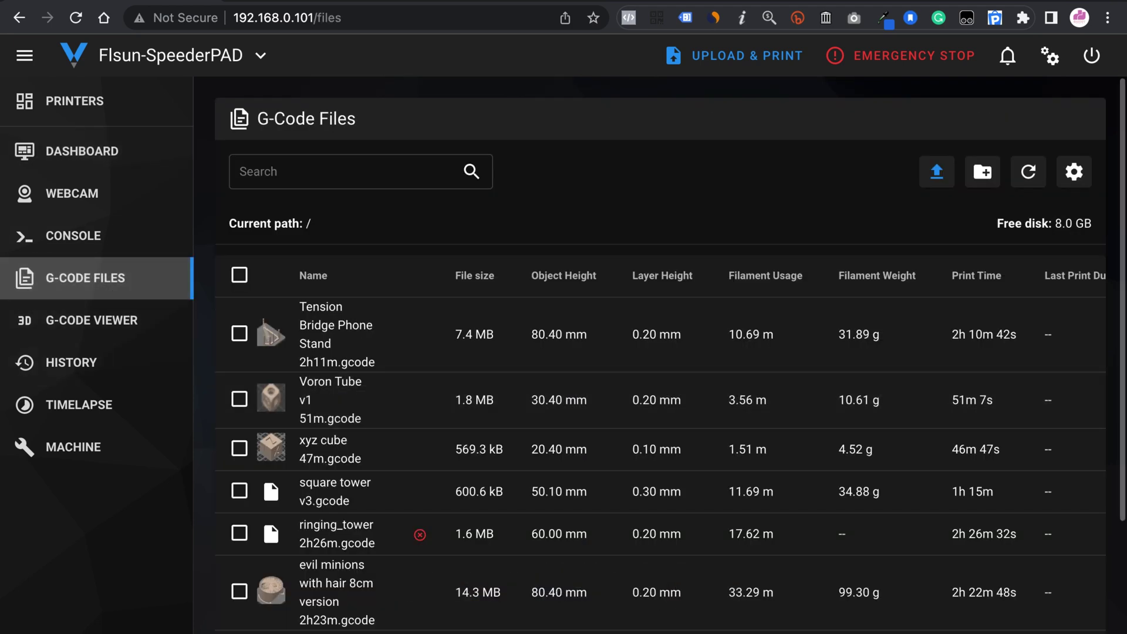
scroll(352, 182, down, 3)
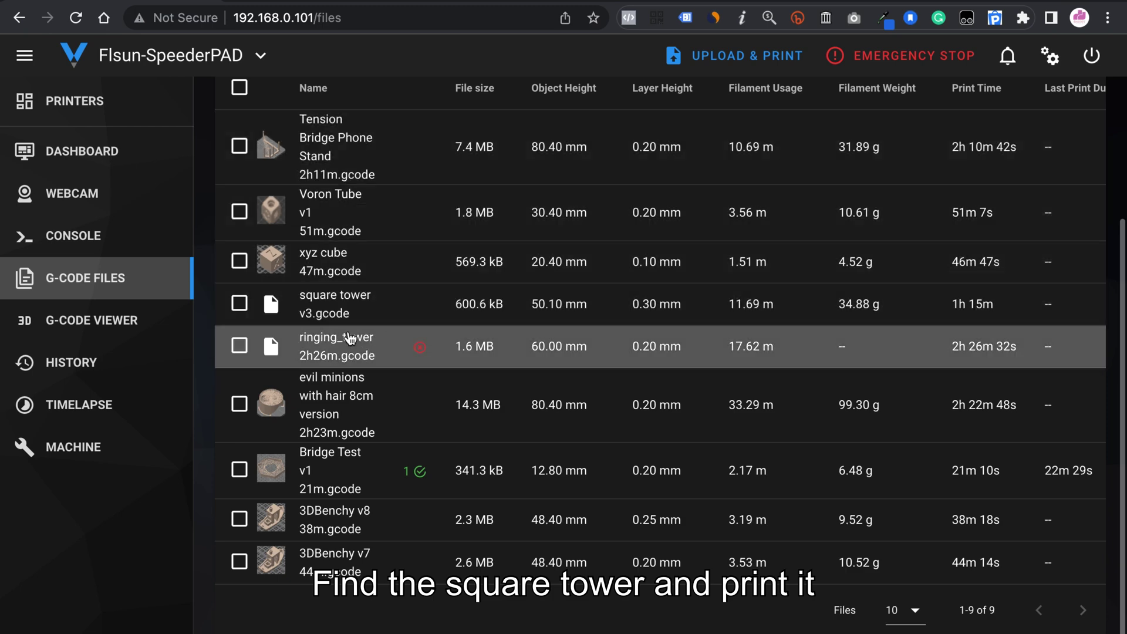
click(350, 302)
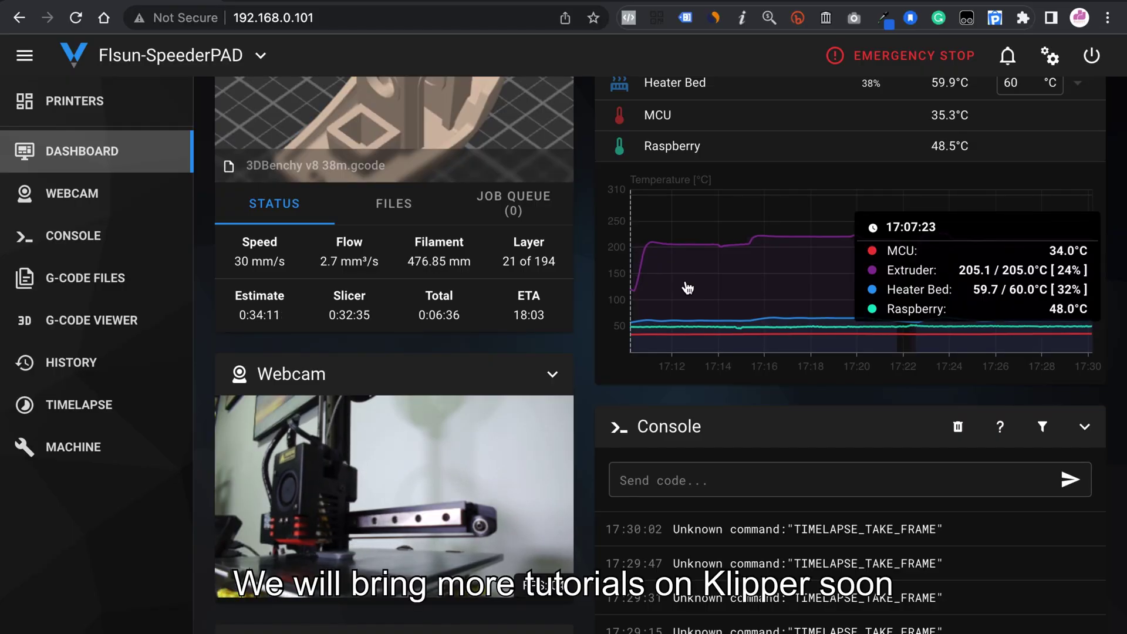
scroll(557, 373, up, 3)
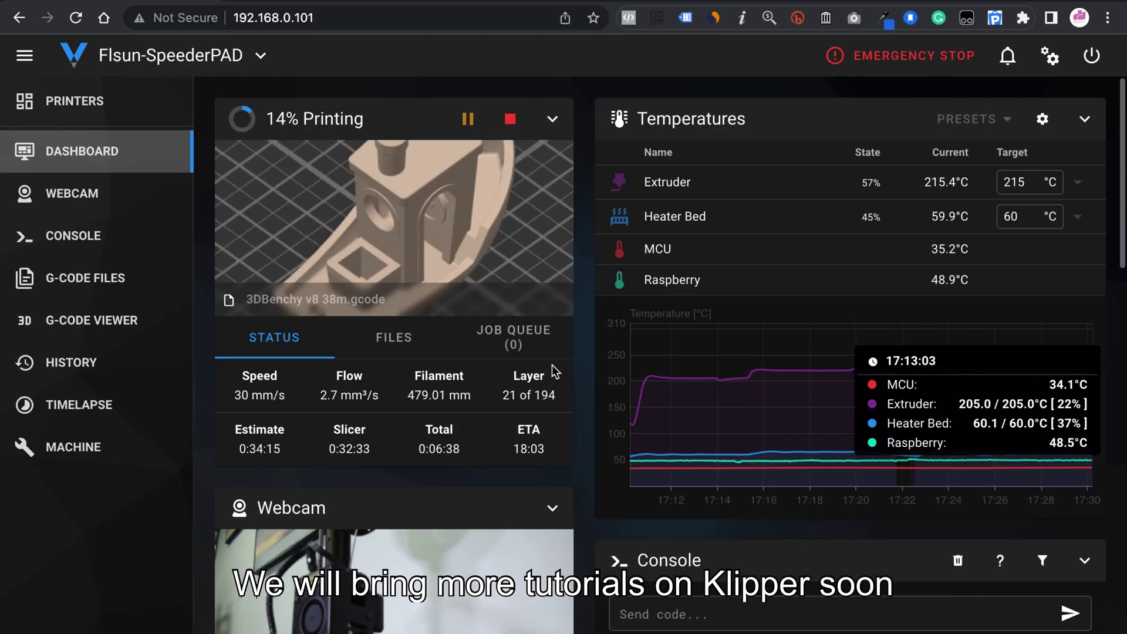
scroll(464, 409, down, 2)
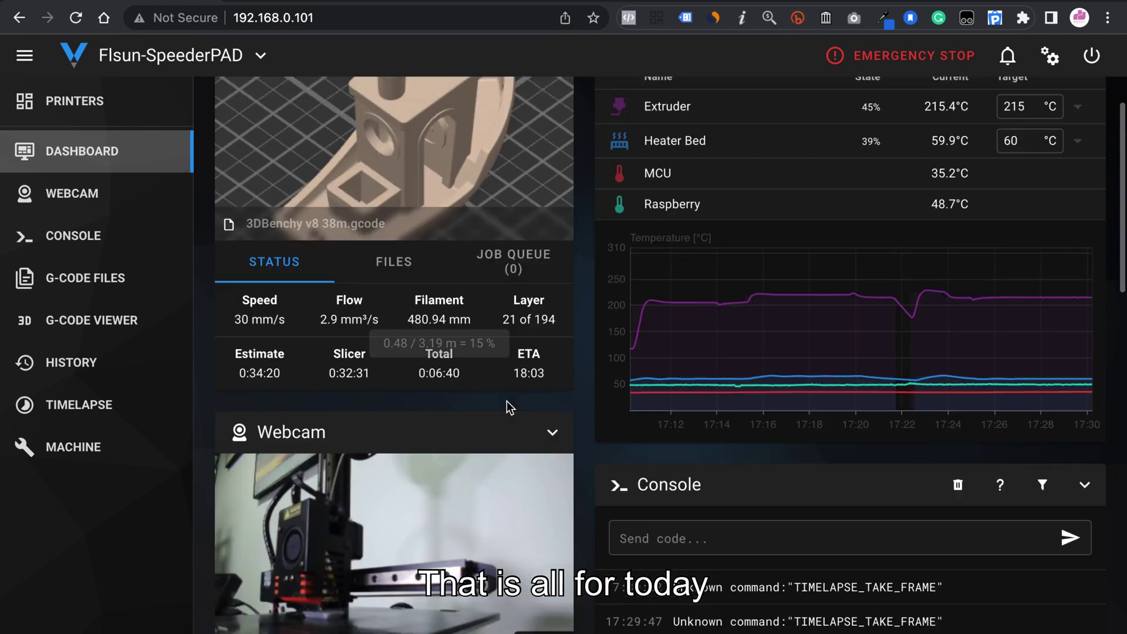